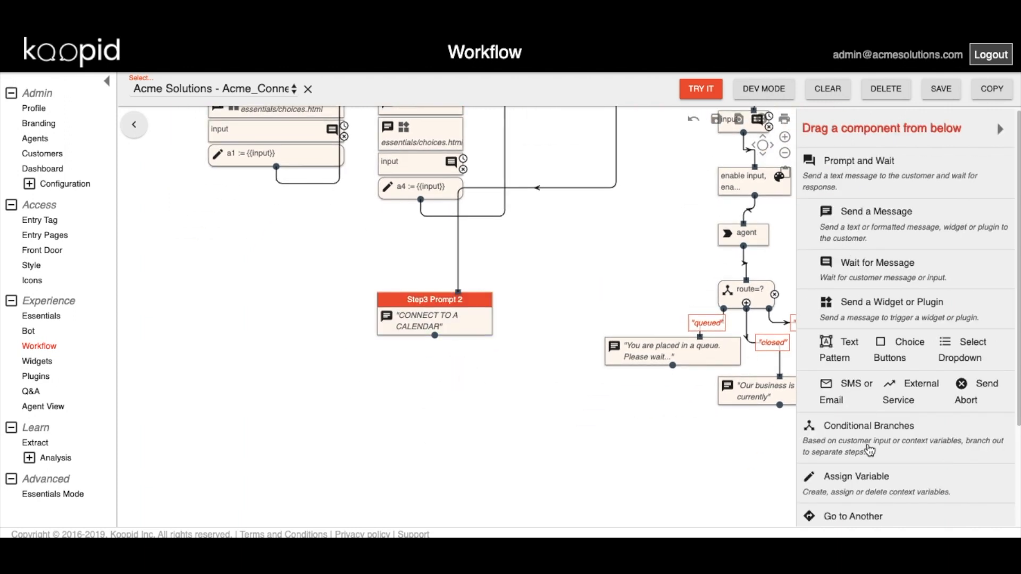
Add a Conditional Branches node under Step3 Prompt 2 and link the prompt to it.
left_click_drag(844, 444, 392, 392)
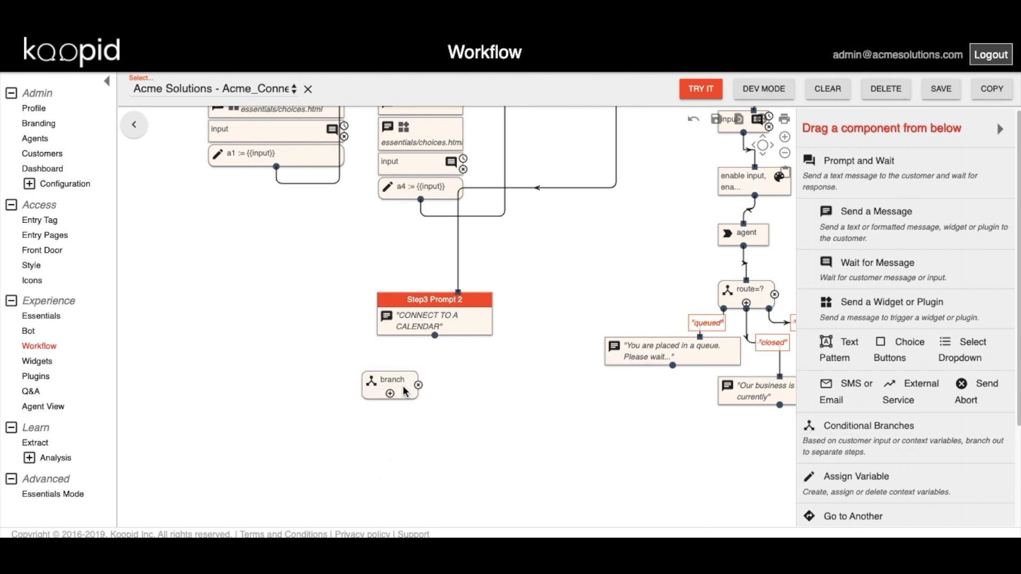
left_click_drag(393, 383, 429, 383)
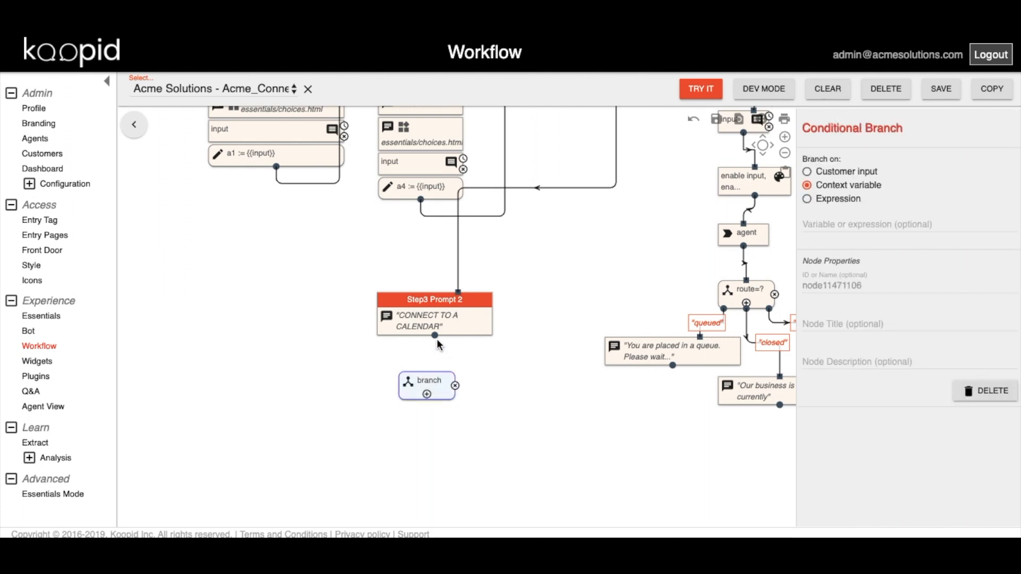
left_click_drag(435, 337, 428, 382)
Make the branch test the context variable a4.
left_click(808, 188)
left_click(808, 198)
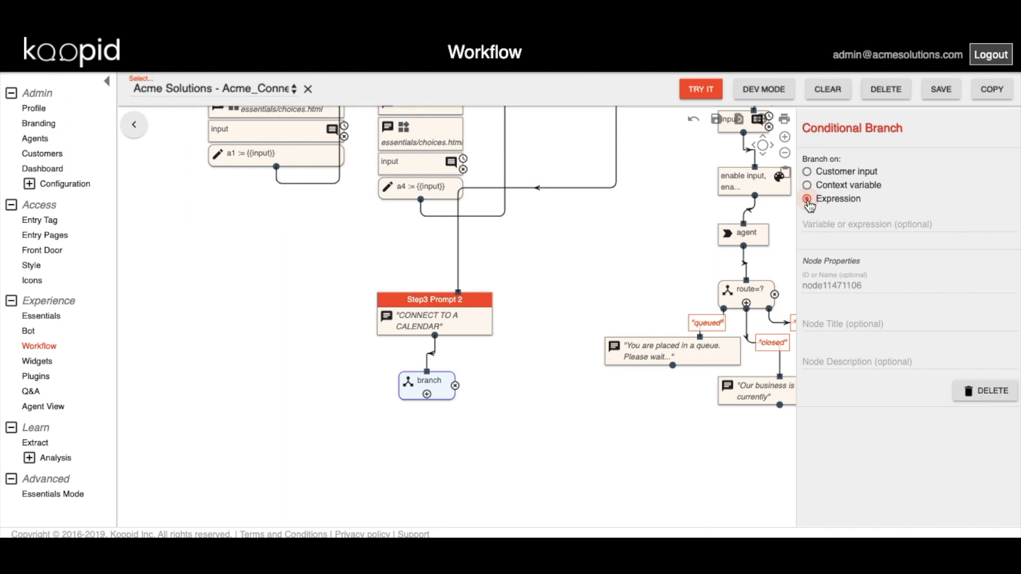
left_click(808, 187)
left_click(821, 224)
type("a4")
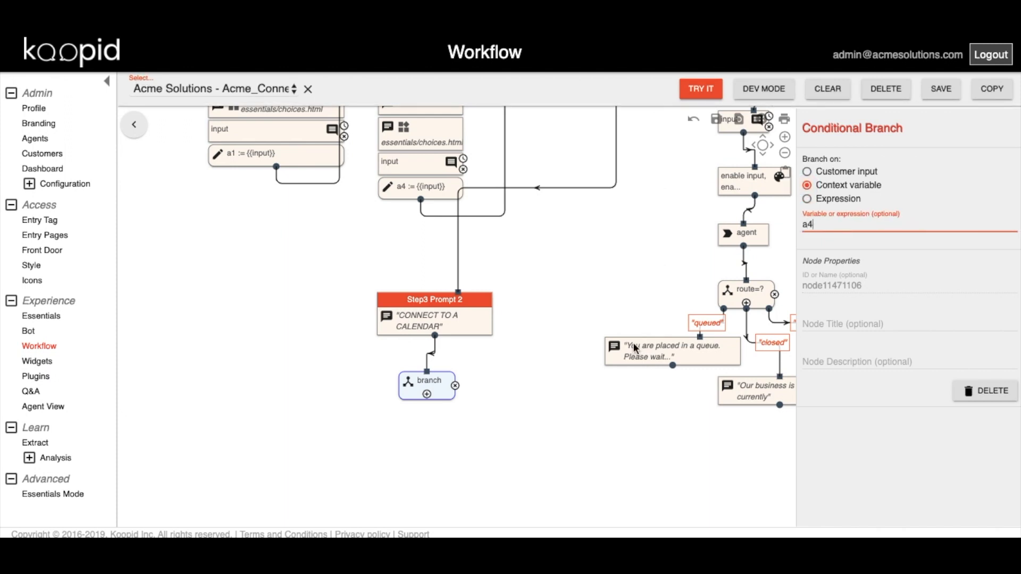
left_click(485, 417)
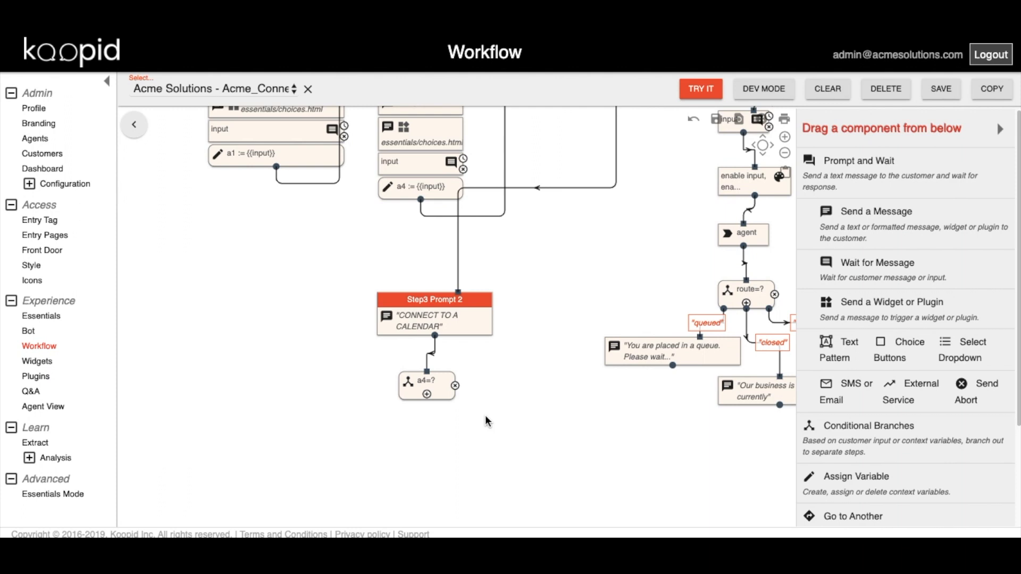
Add two plugin message nodes and title the left one 'New Customer Schedule'.
left_click_drag(874, 310, 321, 437)
left_click_drag(909, 313, 513, 437)
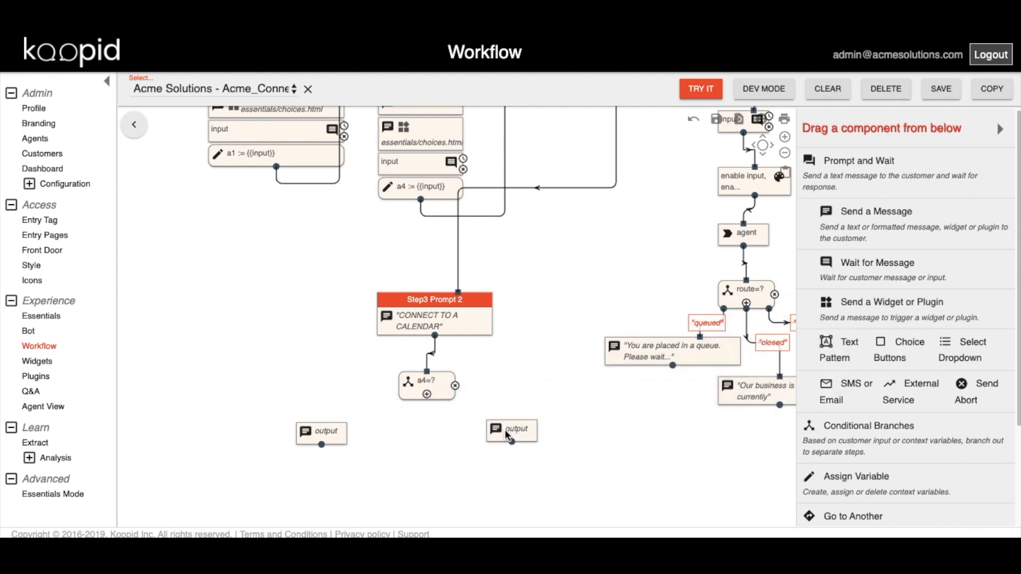
left_click(326, 437)
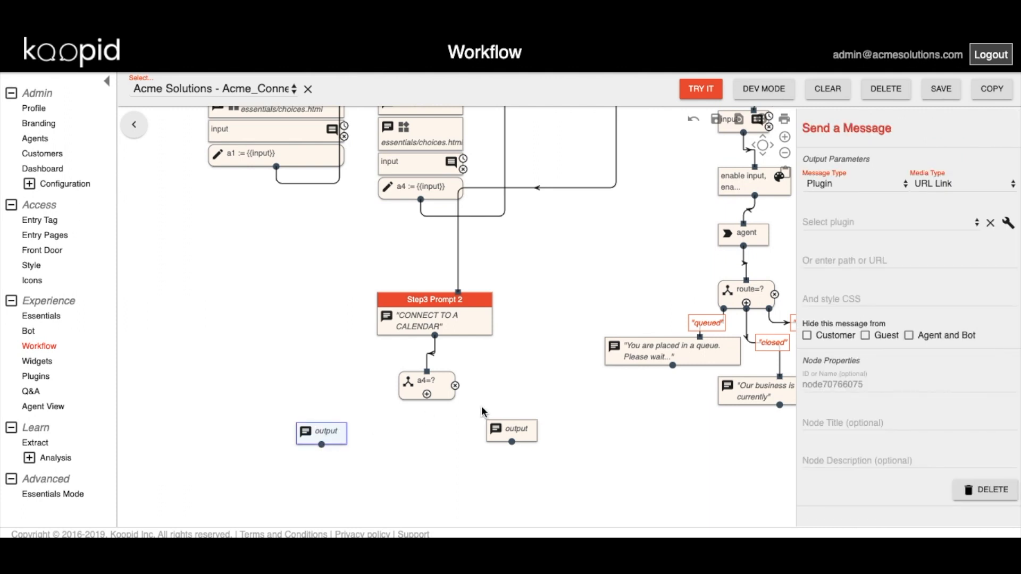
left_click(837, 426)
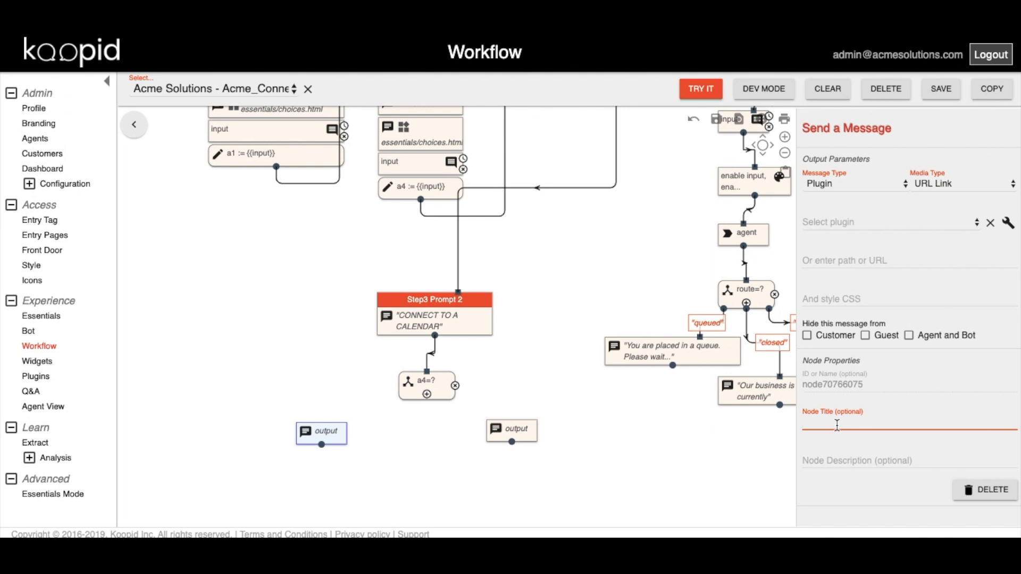
type("New Customer Schedule")
left_click(495, 461)
Title the second plugin node 'Existing Customer Schedule'.
left_click(518, 428)
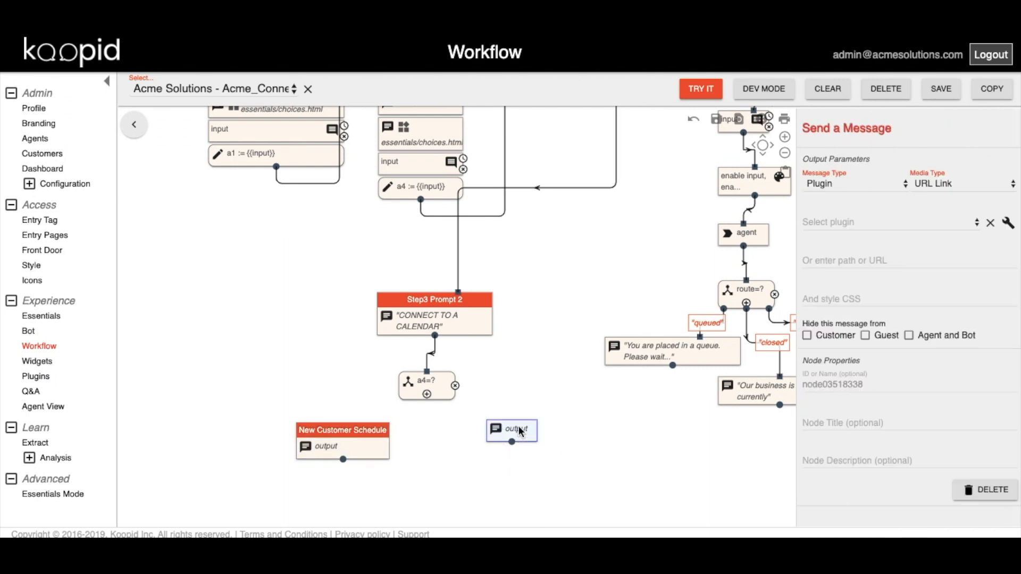
left_click(849, 423)
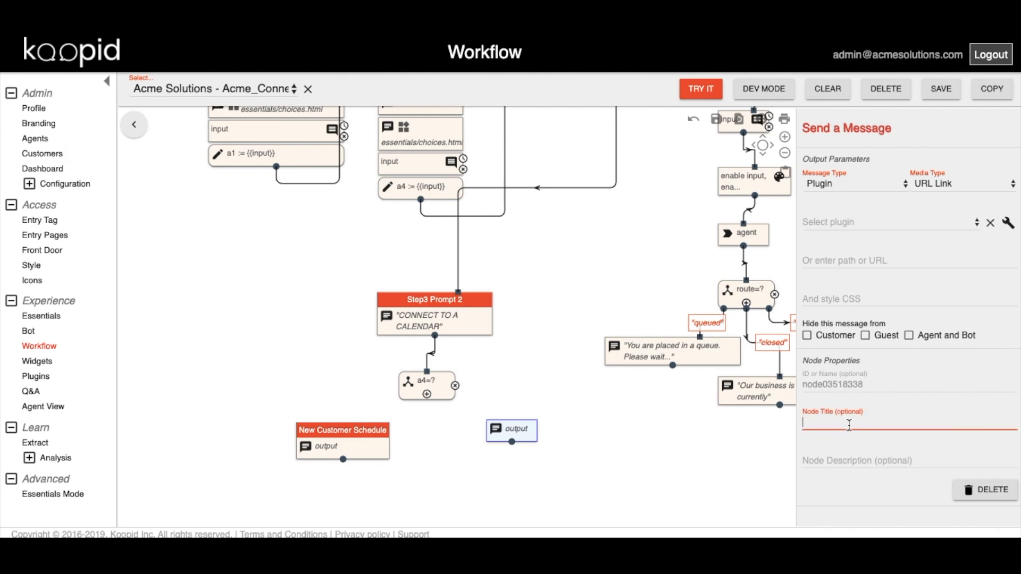
type("Existing Customer Sch")
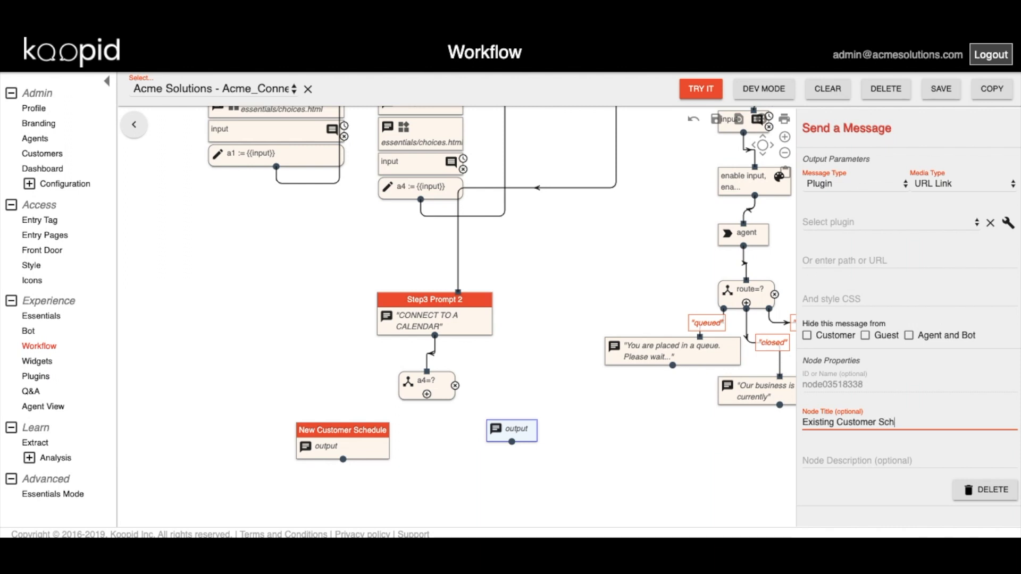
type("edule")
left_click(612, 449)
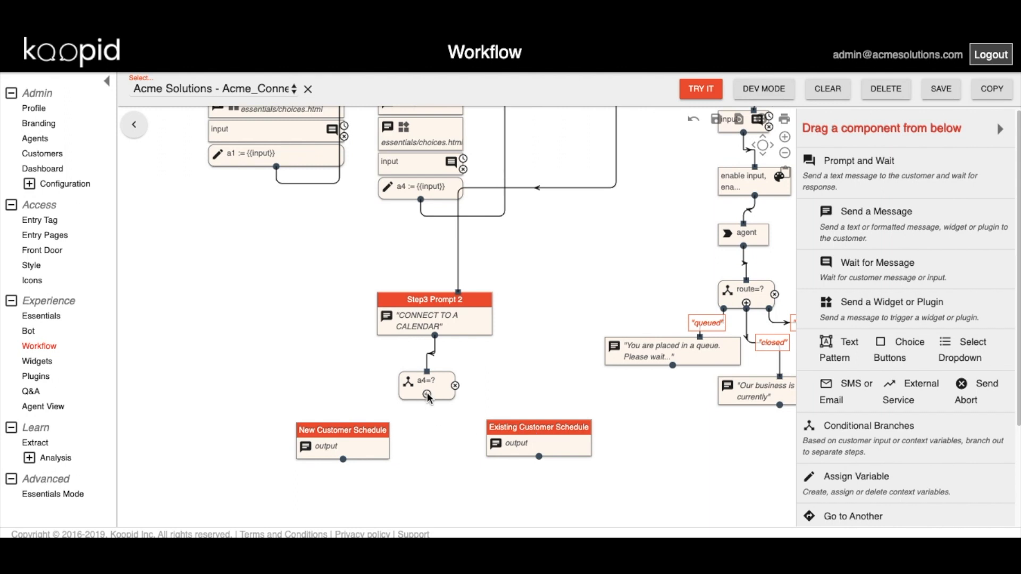
Link the a4 branch to New Customer Schedule with the pattern 'New Customer'.
left_click_drag(426, 394, 345, 432)
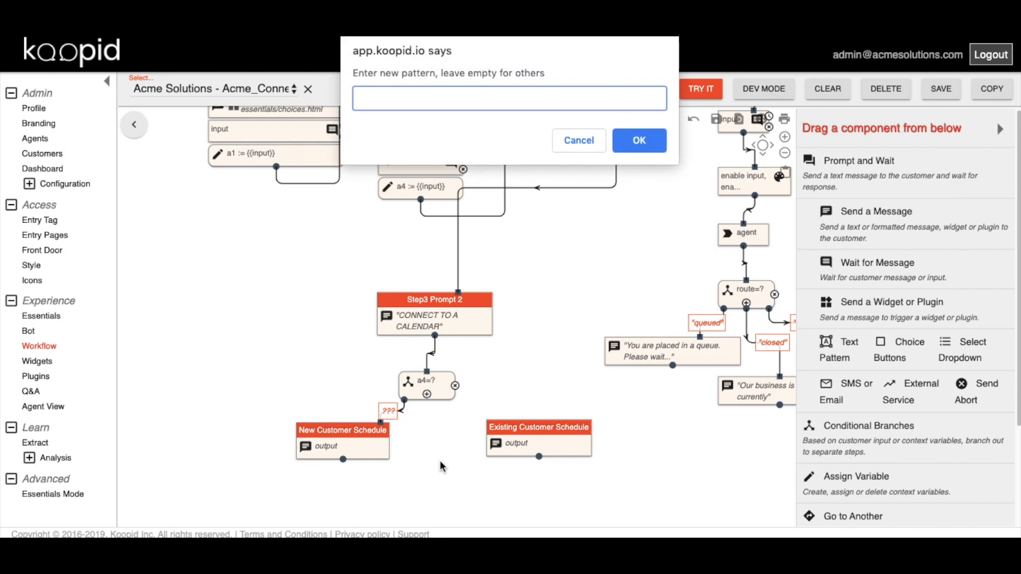
type("New Customer")
left_click(639, 140)
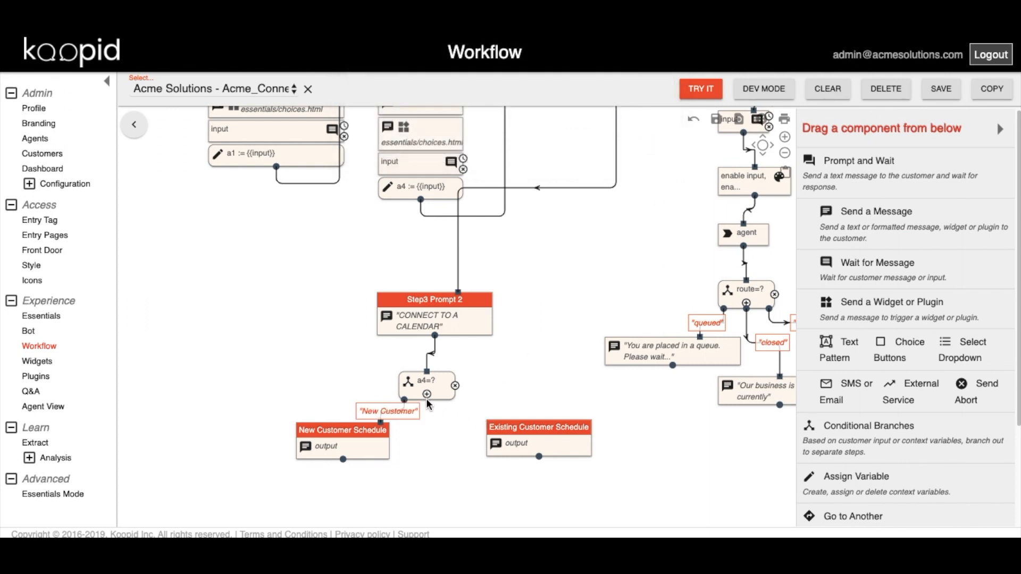
Link the a4 branch to Existing Customer Schedule with the pattern 'Existing Customer'.
left_click_drag(426, 393, 538, 430)
left_click(479, 412)
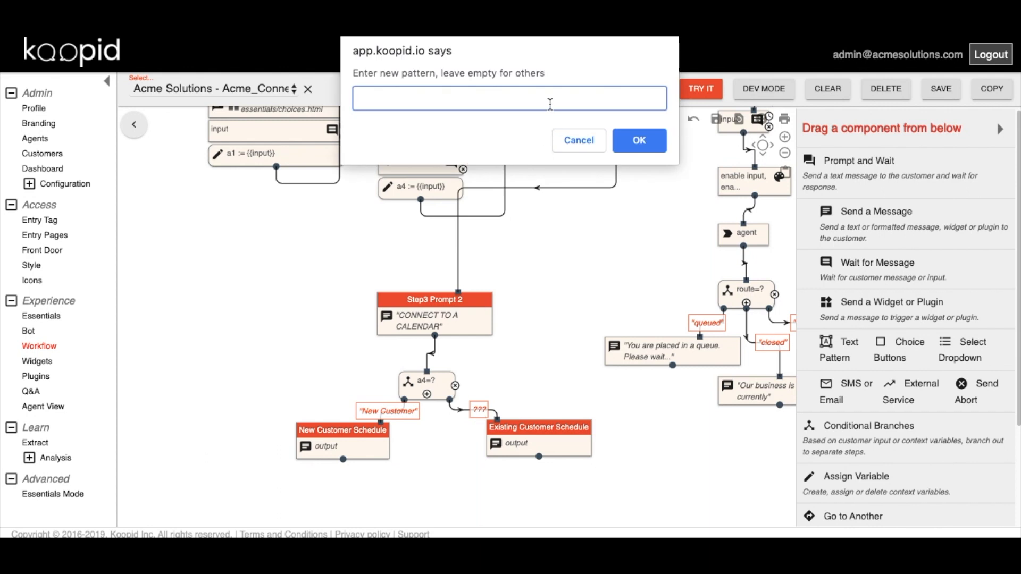
type("Existing Customer")
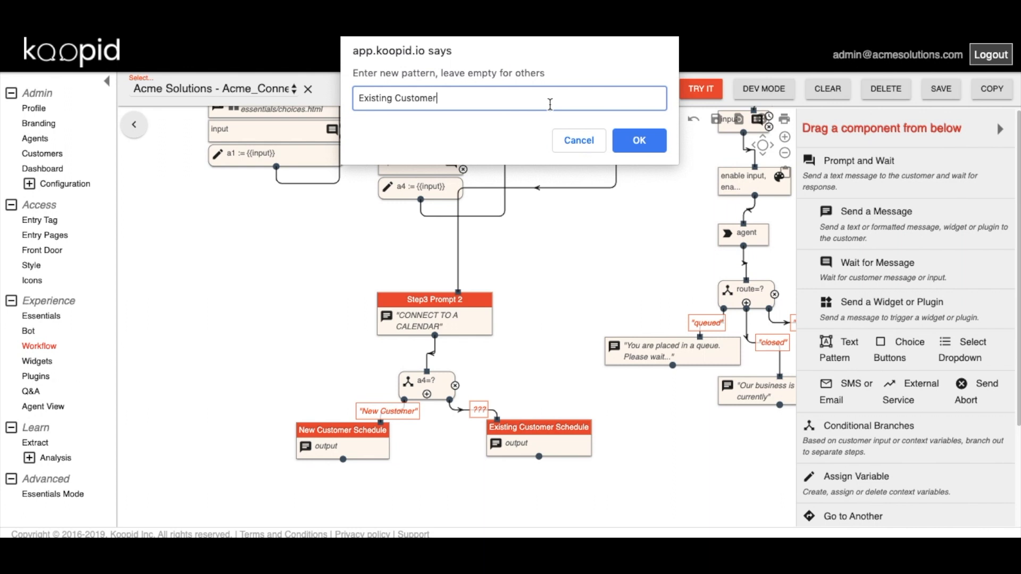
left_click(645, 141)
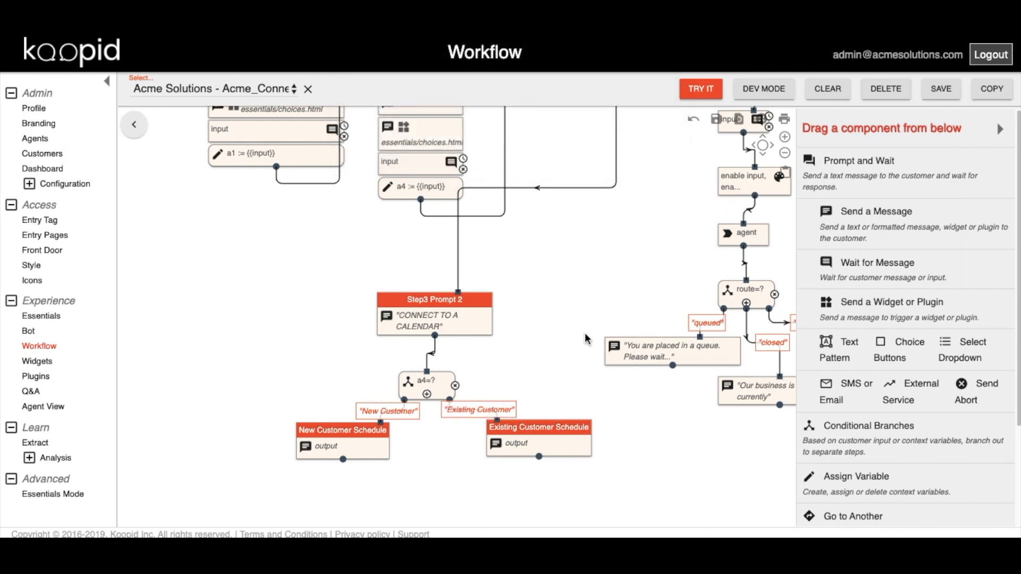
left_click(364, 450)
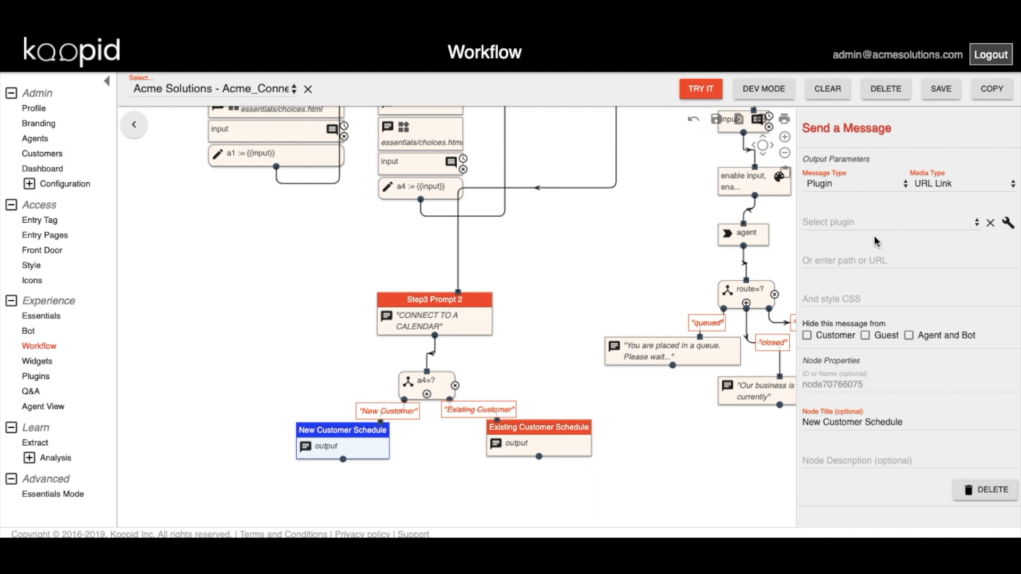
Assign New Customer Schedule the KoopidCommon common schedule plugin and open its parameters.
left_click(884, 227)
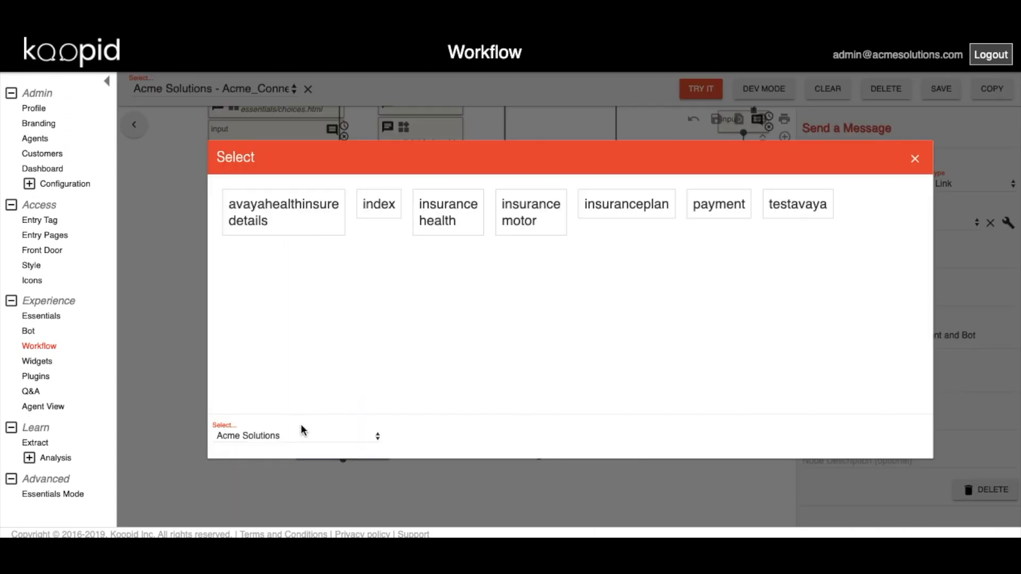
left_click(279, 439)
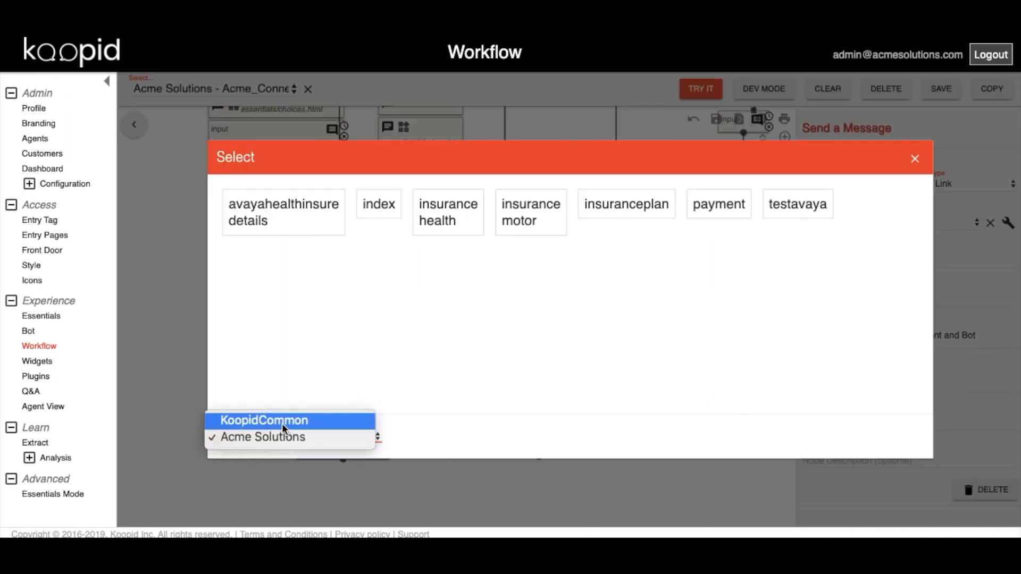
left_click(282, 423)
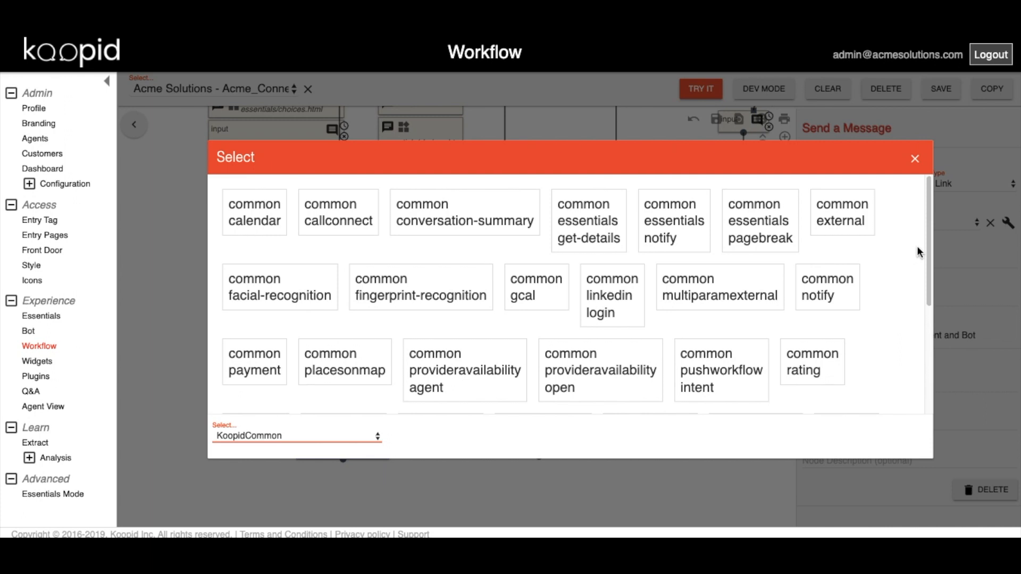
left_click_drag(929, 246, 932, 344)
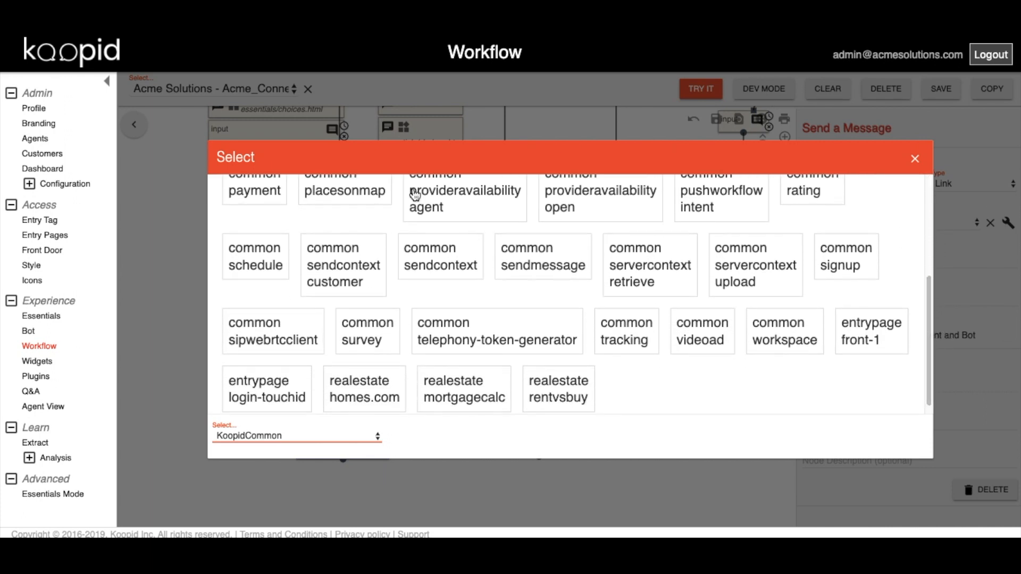
left_click(256, 262)
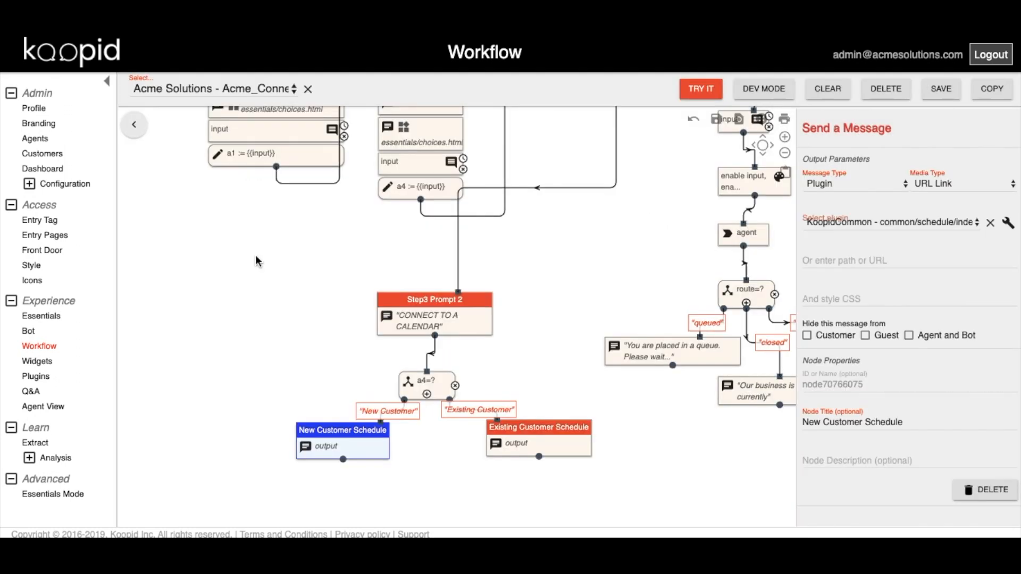
left_click_drag(346, 430, 334, 455)
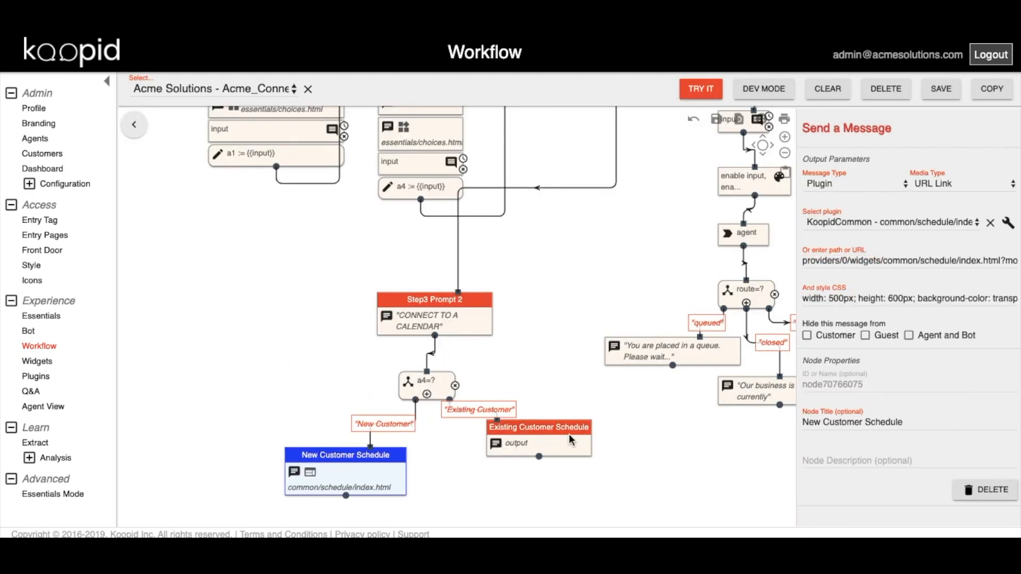
left_click(1007, 222)
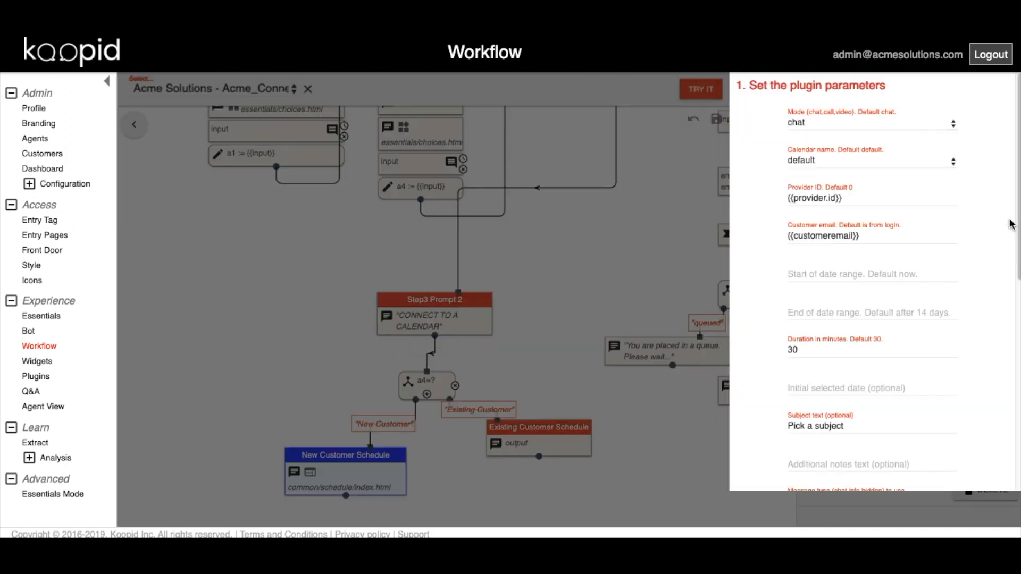
Keep chat as conversation mode and choose the Acme New Sales calendar.
left_click(833, 123)
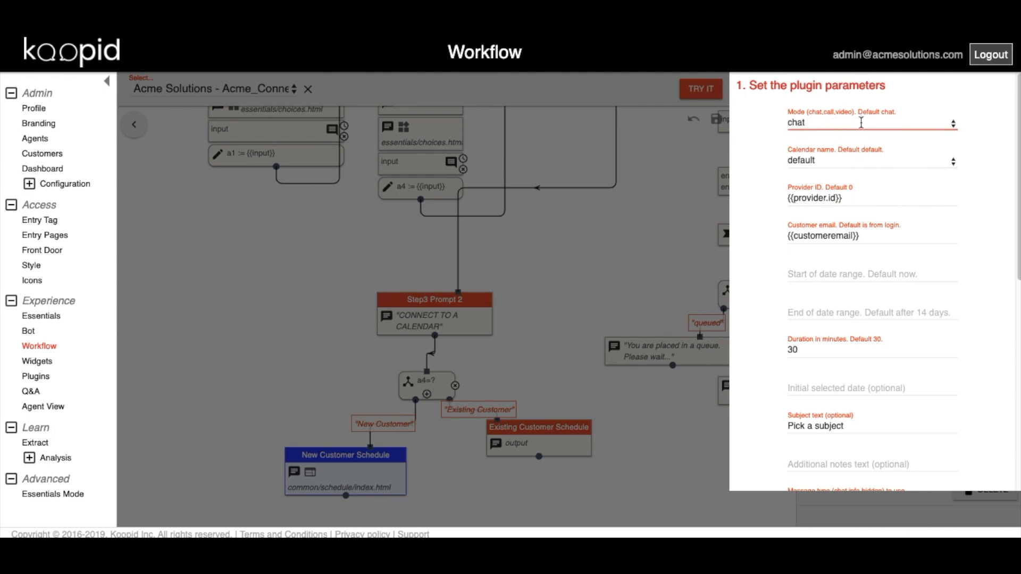
left_click(952, 128)
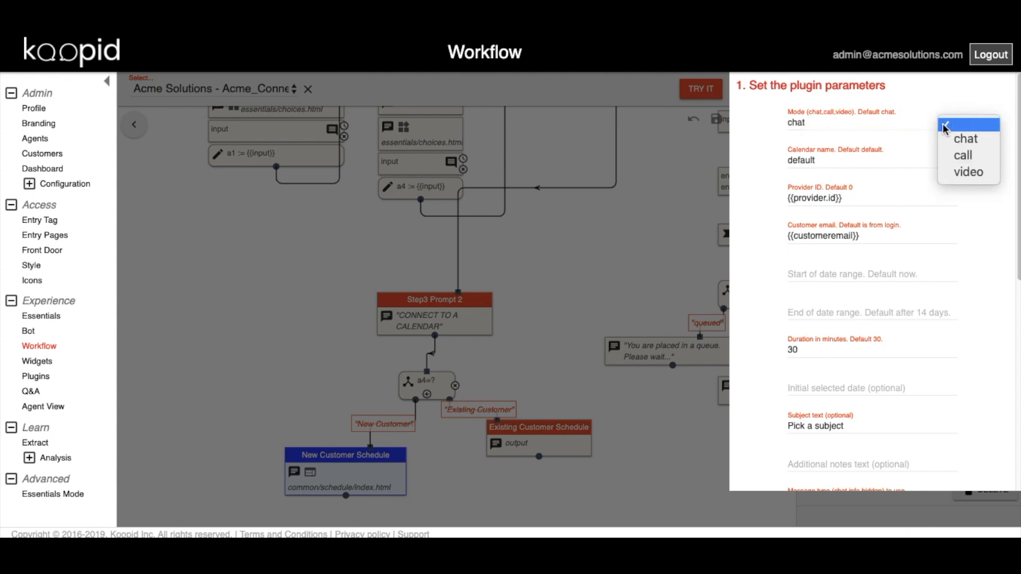
left_click(895, 124)
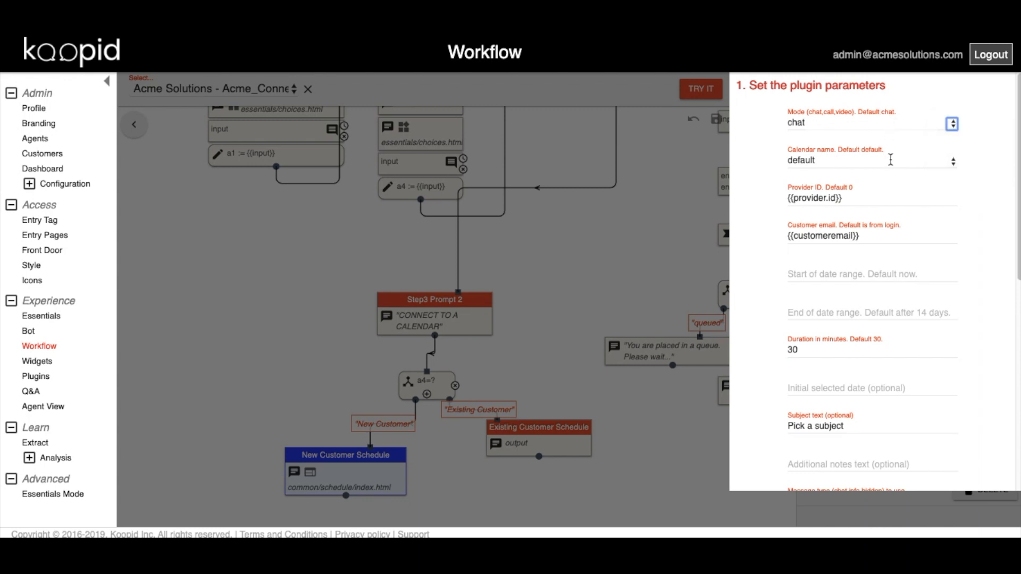
left_click(859, 160)
left_click(951, 161)
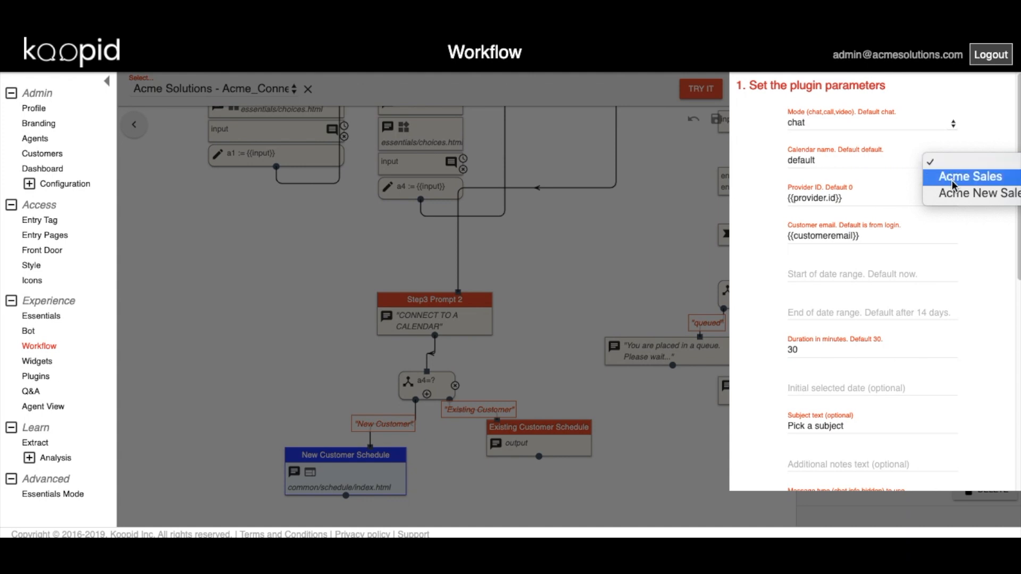
left_click(955, 195)
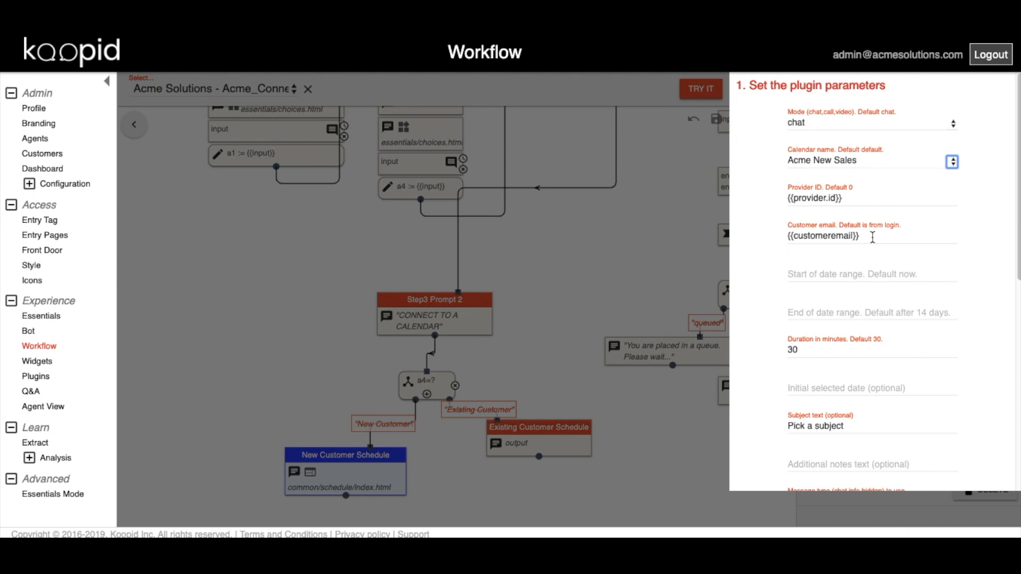
Set the customer email to {{custemail}} and the subject to 'Acme Sales Meeting'.
left_click(823, 234)
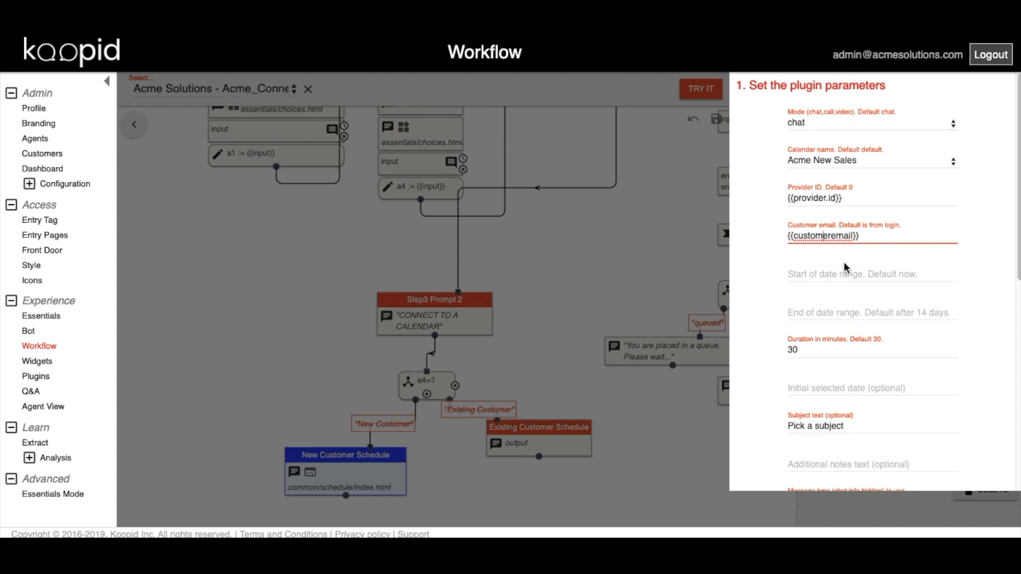
left_click(846, 235)
left_click_drag(847, 235, 781, 235)
type("{{cust")
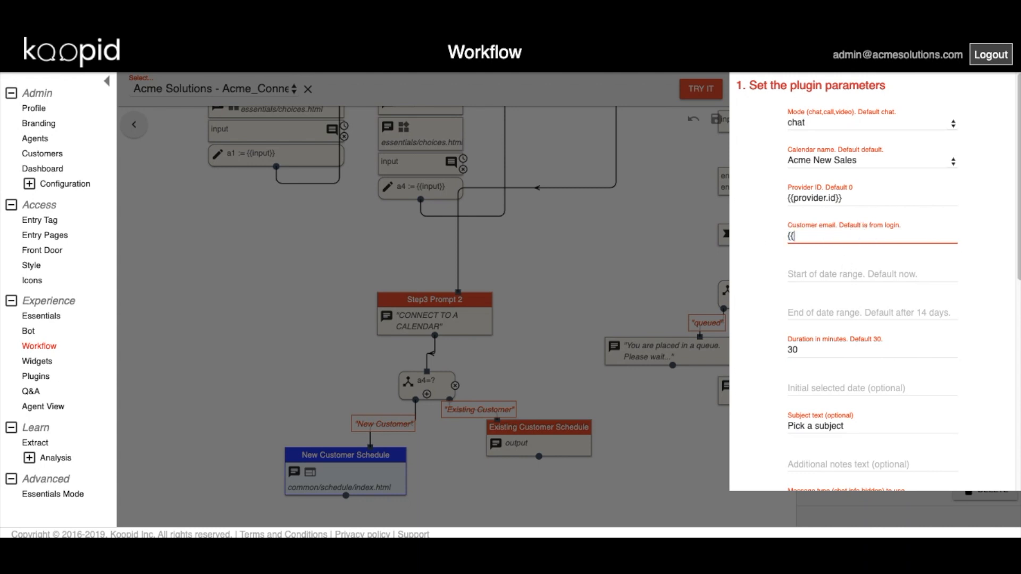
type("email}}")
left_click(826, 425)
left_click_drag(851, 426, 779, 425)
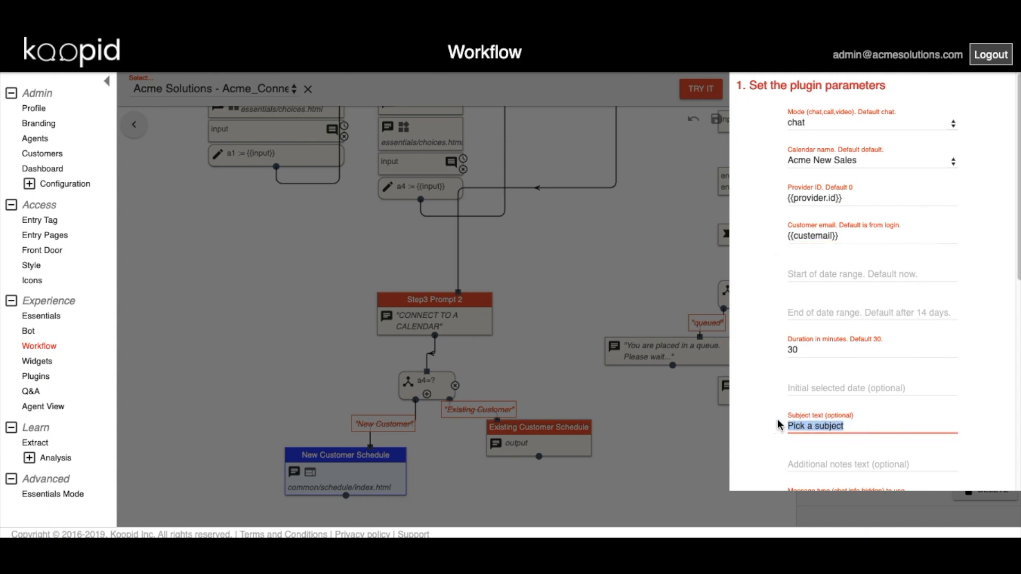
type("Acme S")
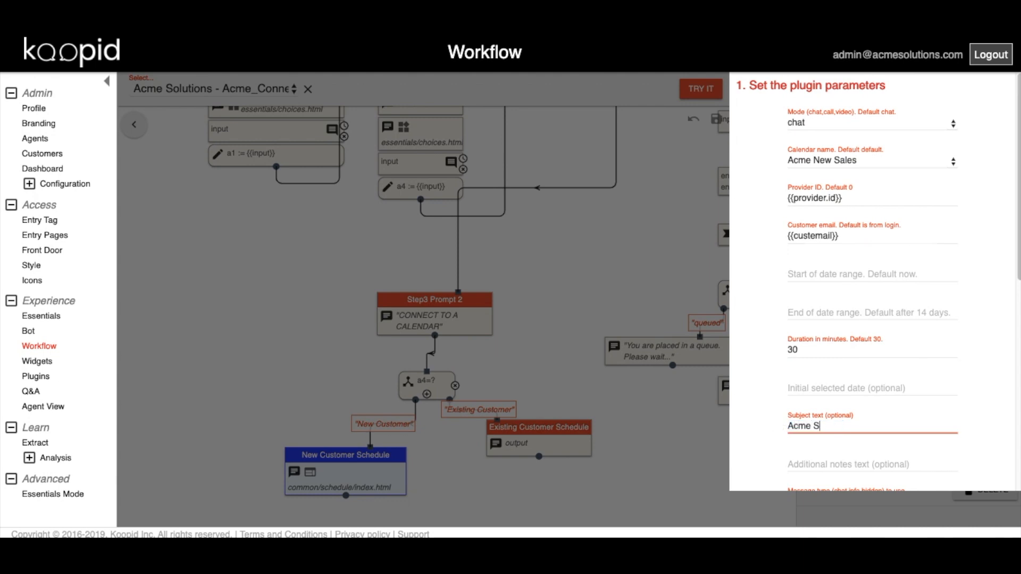
type("ales Meeting")
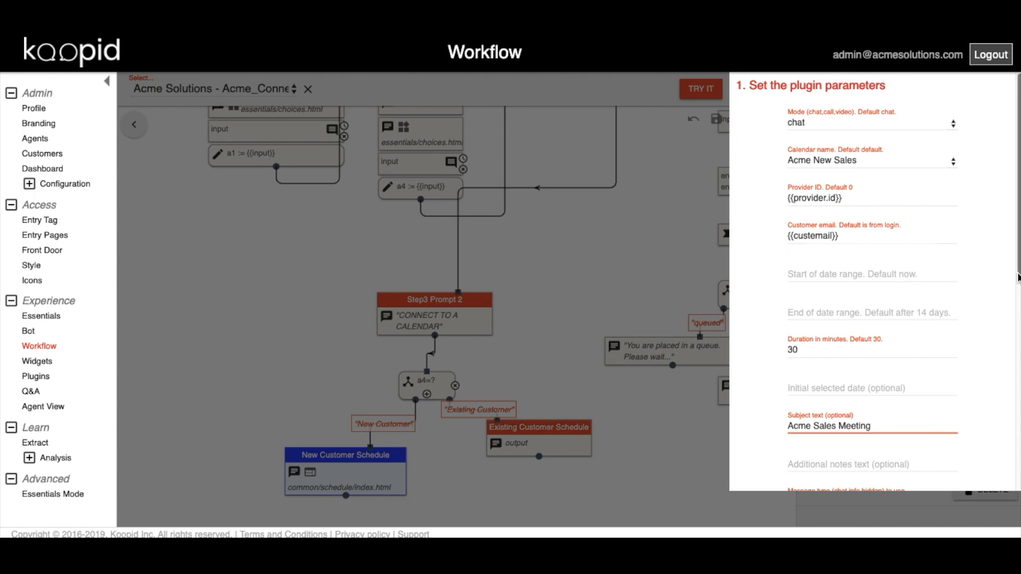
left_click_drag(1018, 277, 1017, 379)
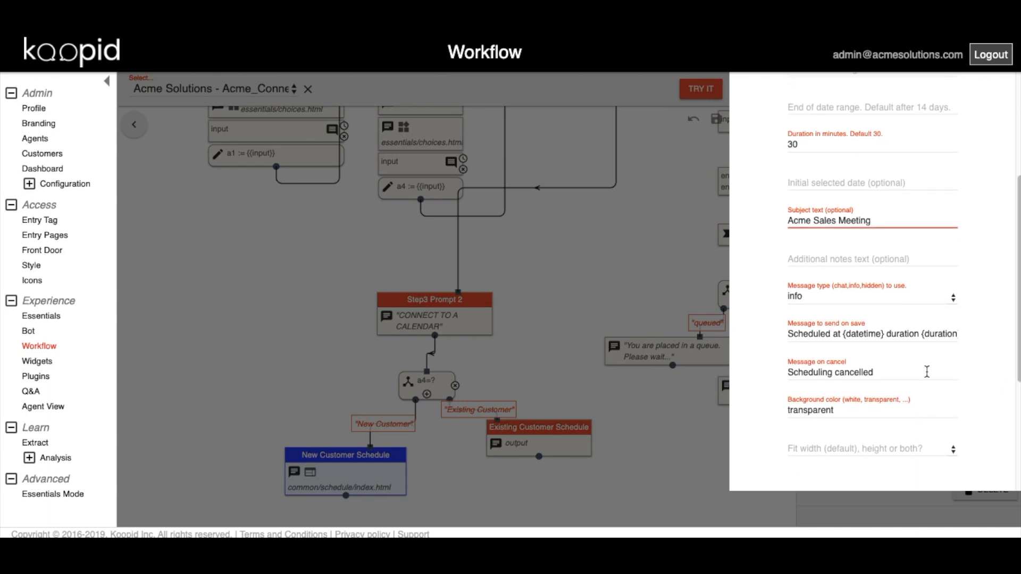
Enter the additional notes 'Sales meeting for {{a4}}' and close the parameters dialog.
left_click(818, 255)
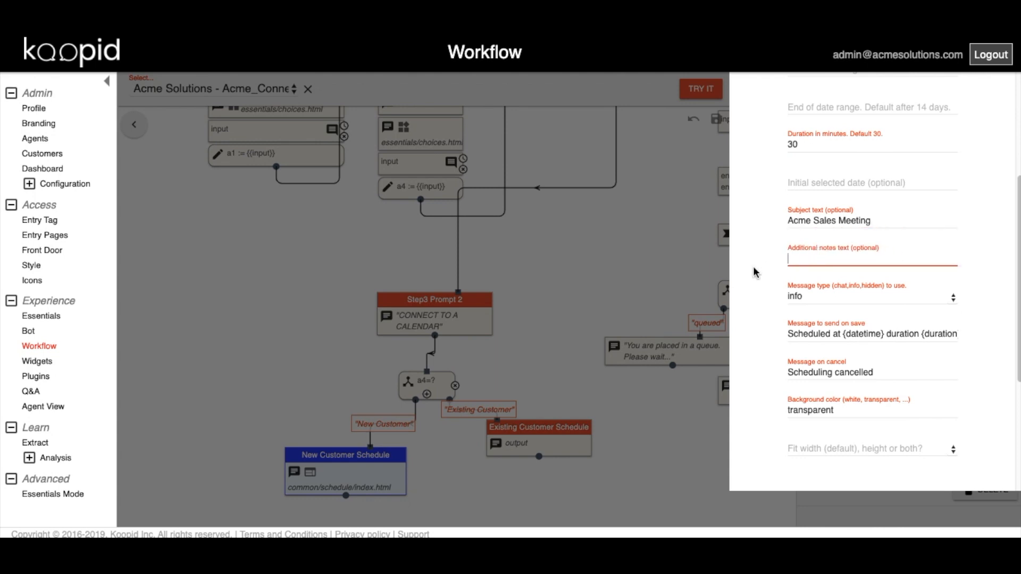
type("Sales meeting with")
key("BackSpace")
key("BackSpace")
key("BackSpace")
key("BackSpace")
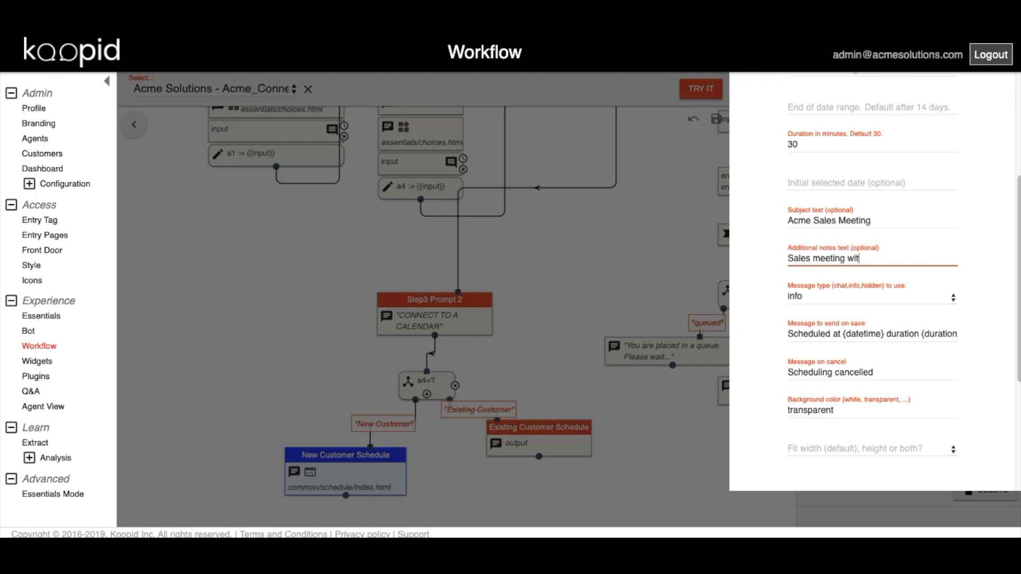
type("for {{a4}}")
left_click_drag(1019, 355, 1014, 186)
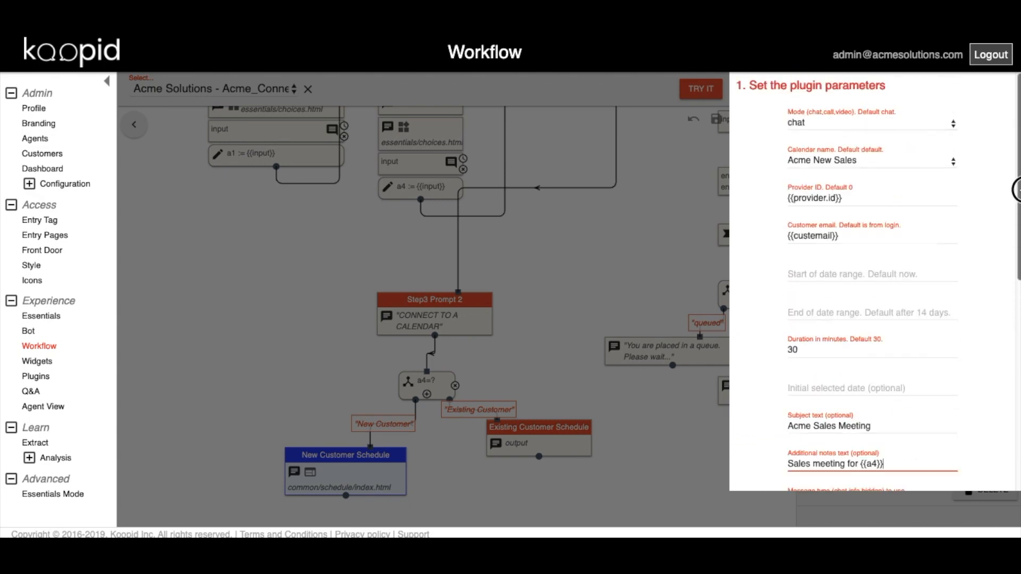
left_click(627, 264)
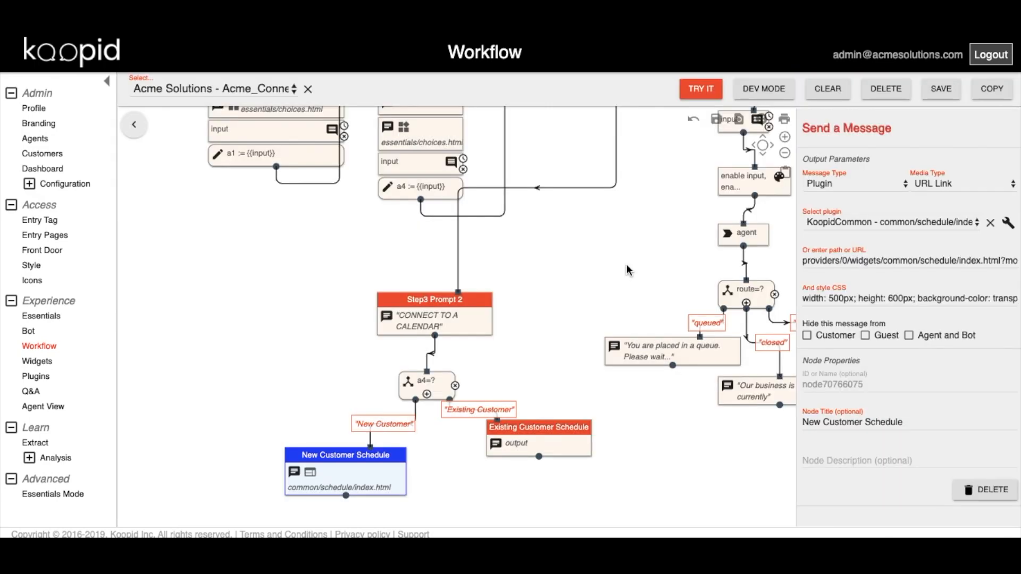
Reposition Existing Customer Schedule and assign it the KoopidCommon common schedule plugin, opening its parameters.
left_click_drag(548, 433, 564, 458)
left_click(562, 458)
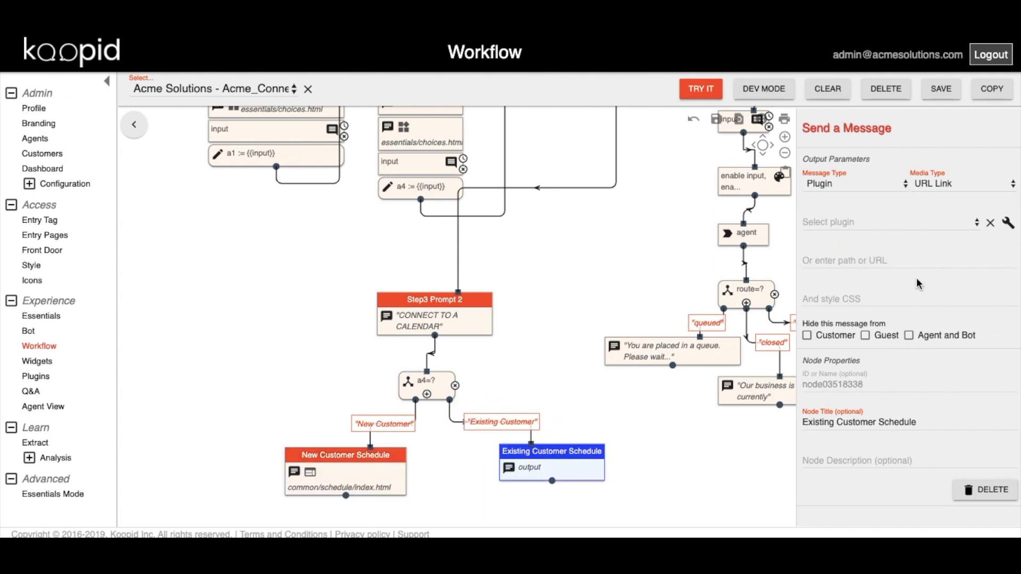
left_click(896, 228)
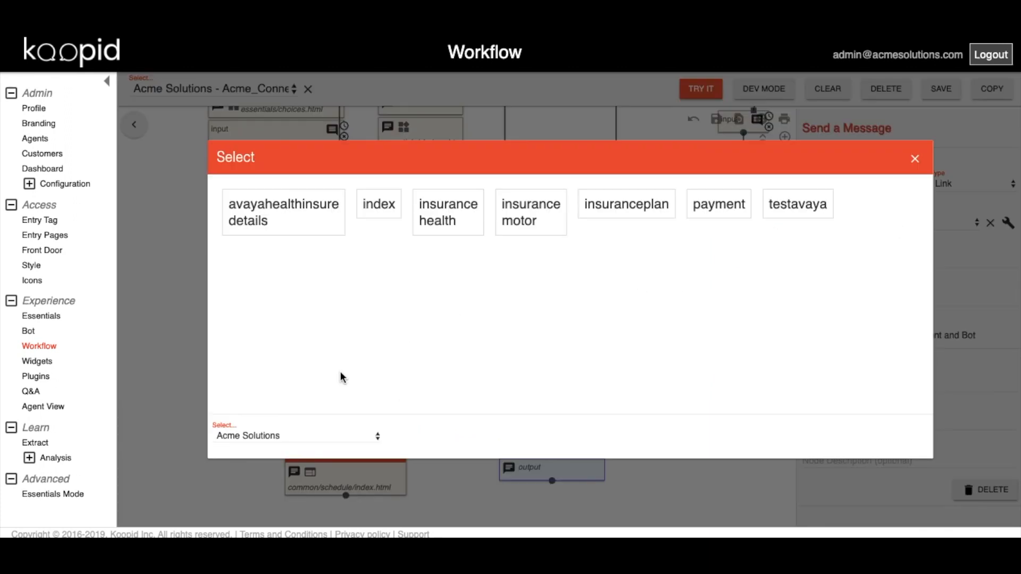
left_click(295, 436)
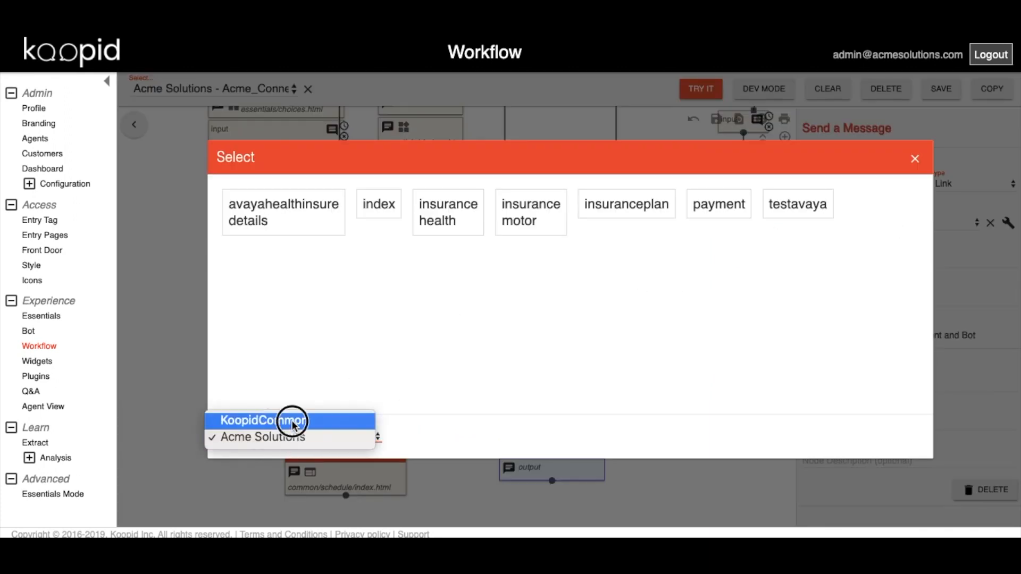
left_click(289, 419)
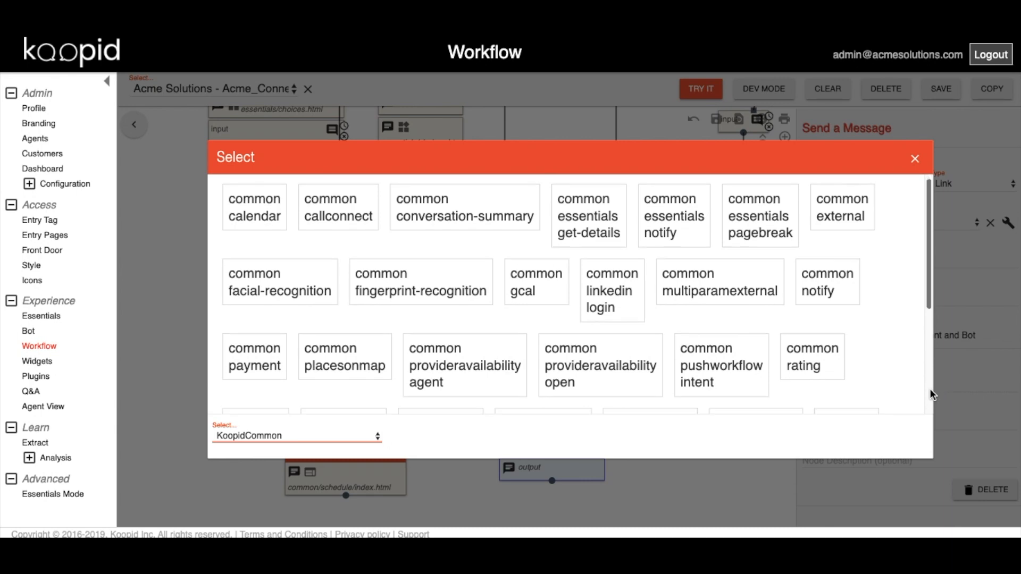
scroll(464, 318, "down", 4)
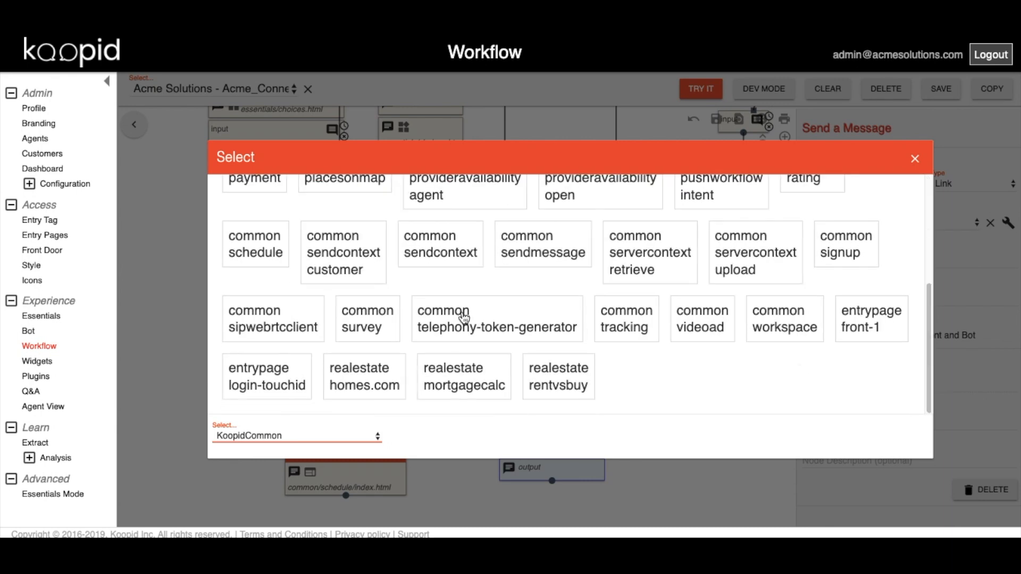
left_click(255, 247)
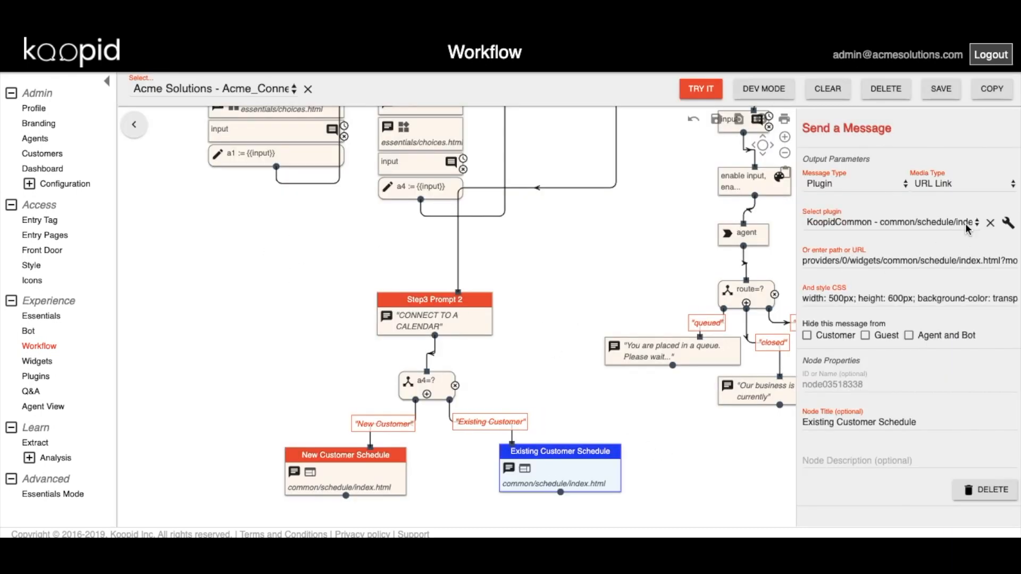
left_click(1007, 223)
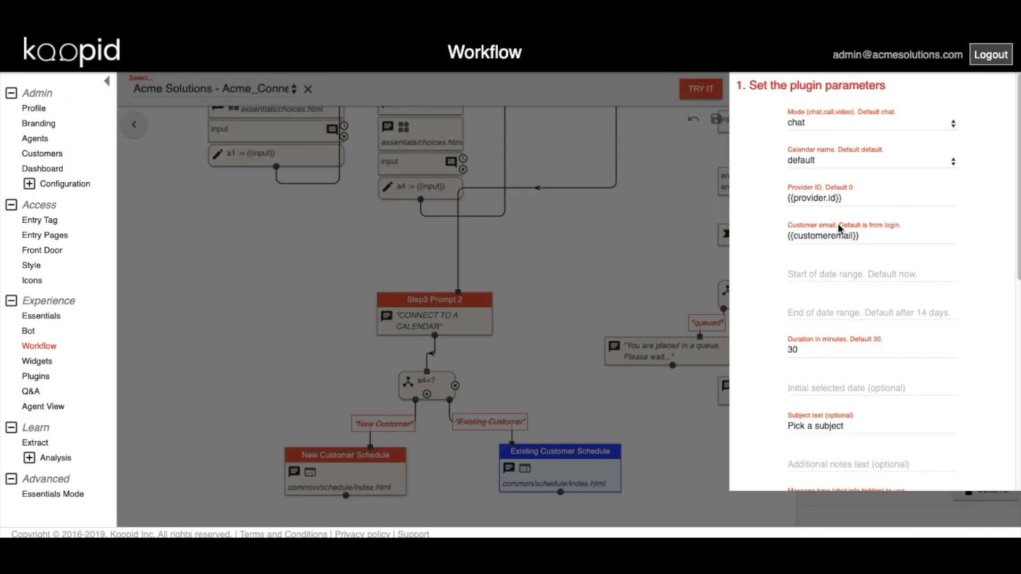
Change the customer email to {{custemail}} and the subject to 'Acme Sales Meeting'.
left_click(823, 235)
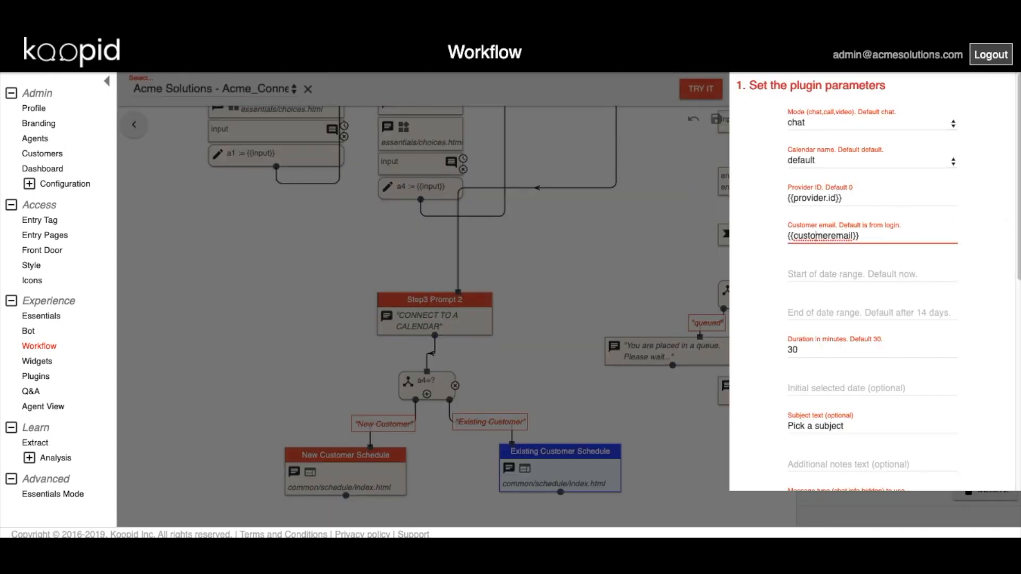
left_click_drag(814, 236, 827, 236)
key("BackSpace")
left_click(847, 426)
left_click_drag(846, 426, 779, 427)
type("Acme Sales Meeting")
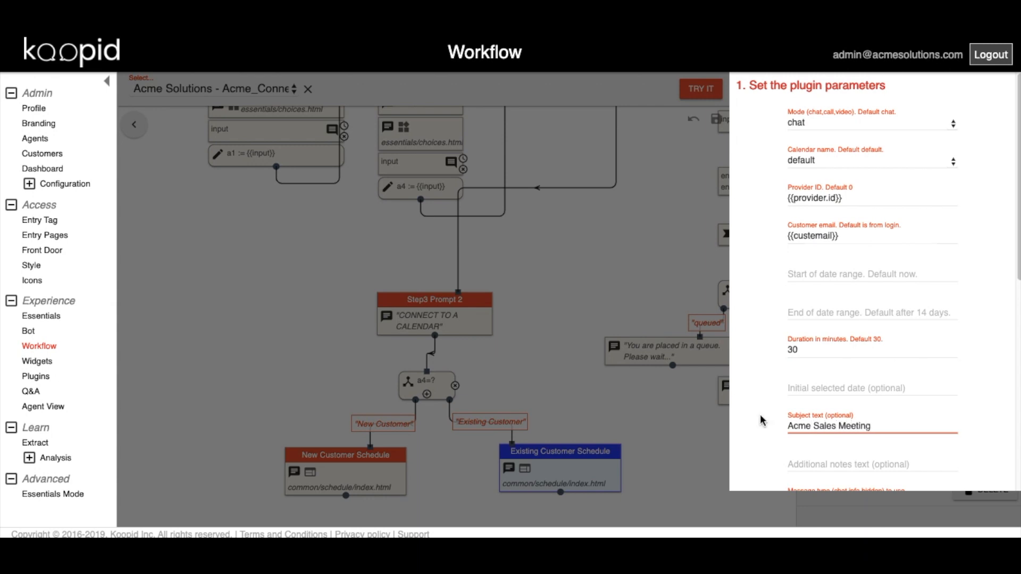
Enter the additional notes 'Sales meeting for {{a4}}' and close the plugin settings.
left_click_drag(1013, 266, 1009, 379)
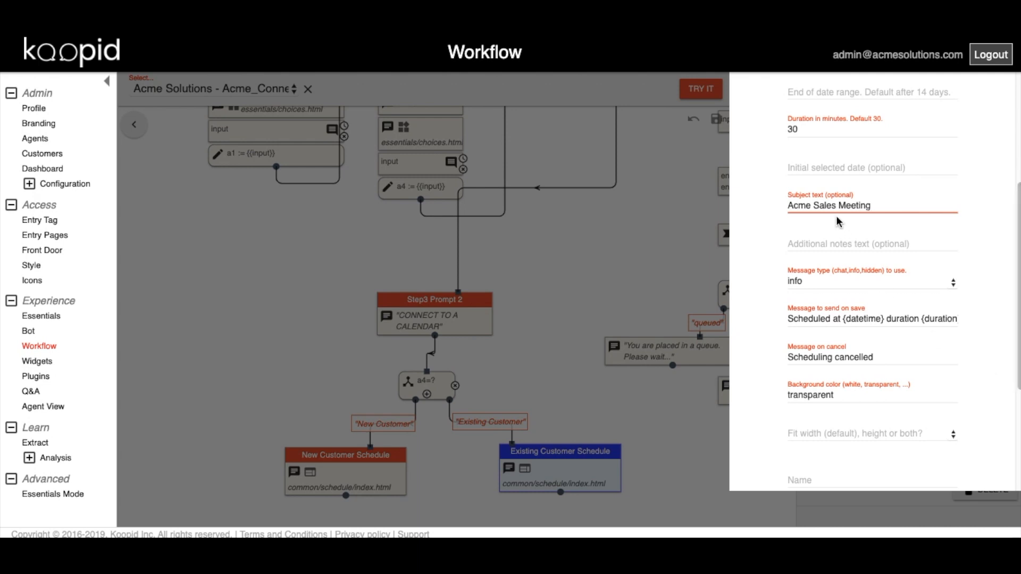
left_click(838, 244)
type("S")
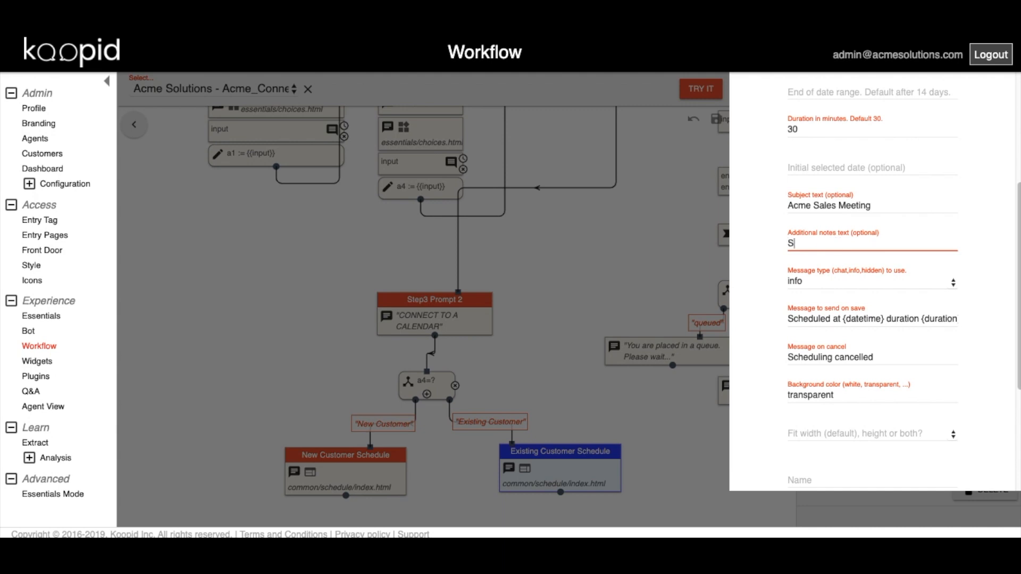
type("ales meeting for {{a4}}")
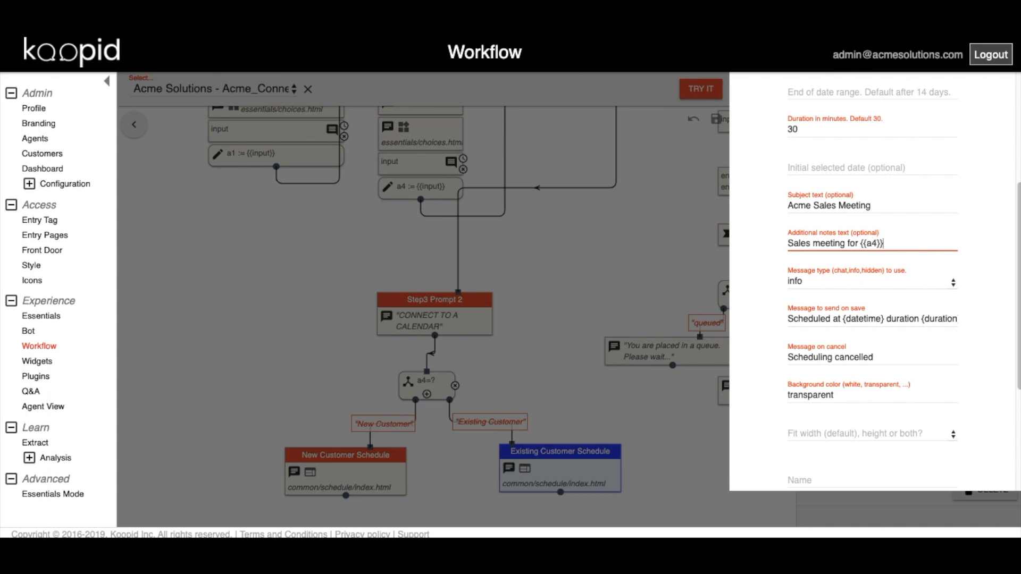
left_click(612, 250)
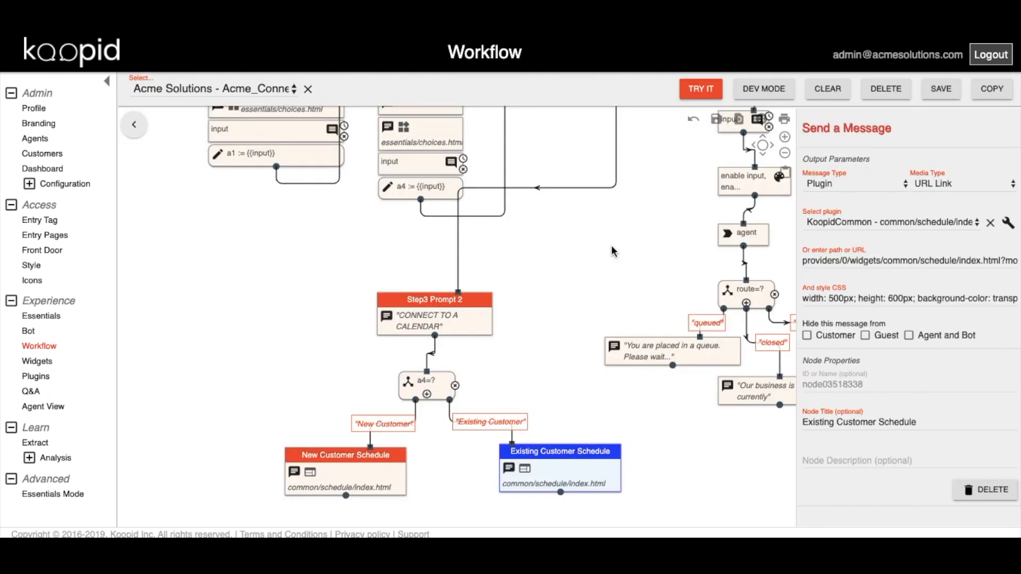
Save the workflow as Acme_Connect_Schedule.json and exit the designer to Workflow home.
left_click(941, 90)
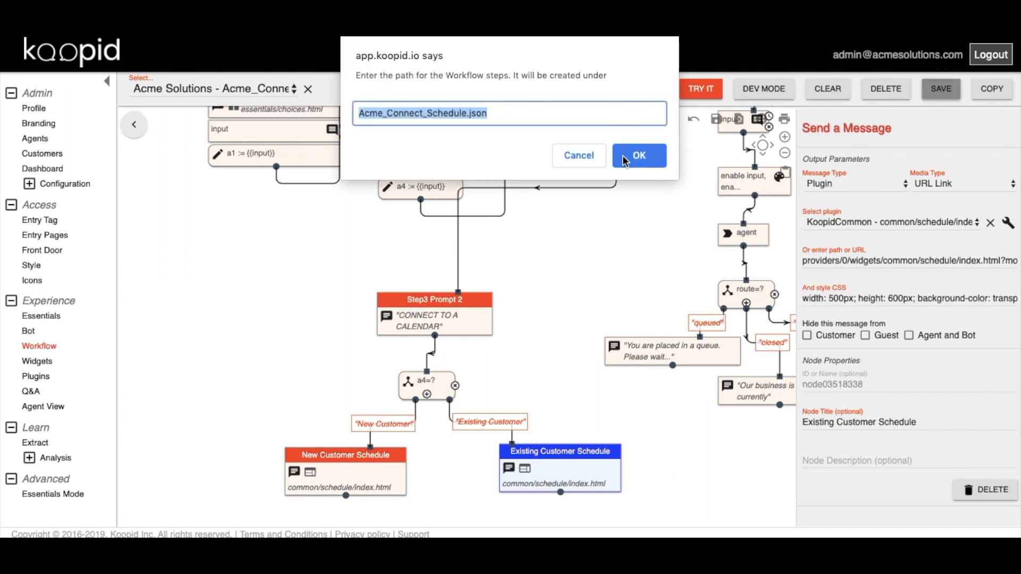
left_click(638, 156)
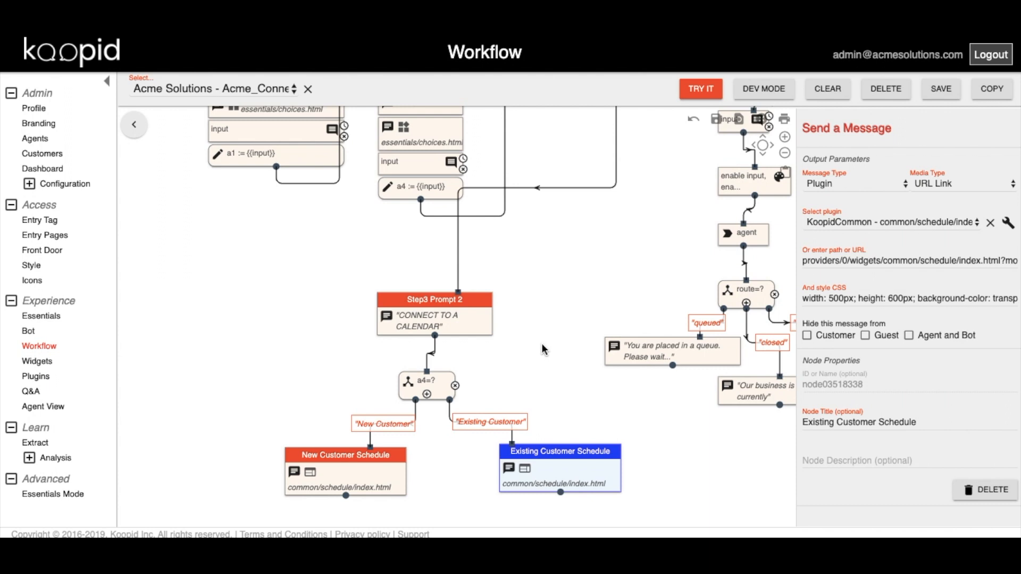
left_click_drag(542, 345, 555, 290)
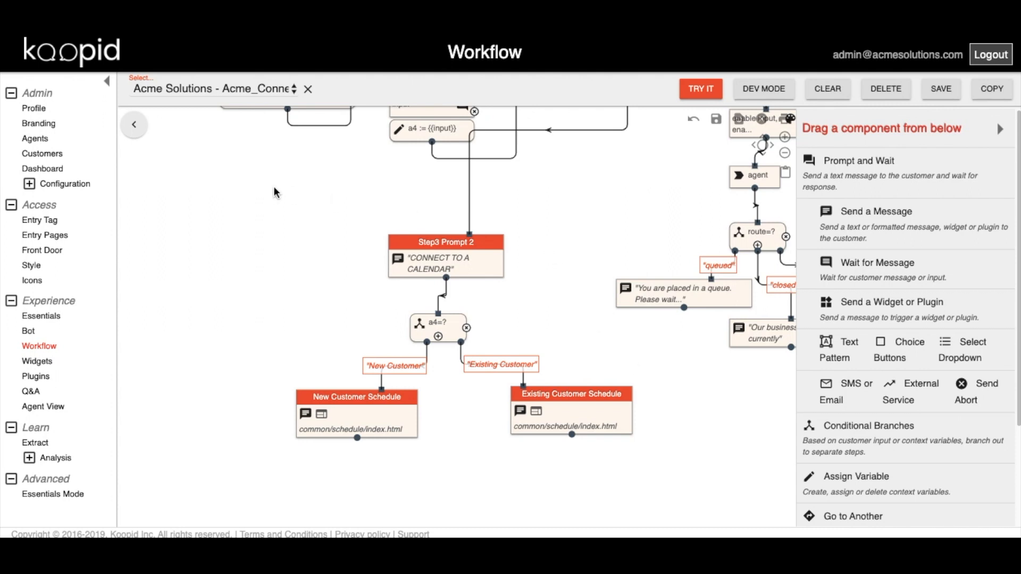
left_click(135, 125)
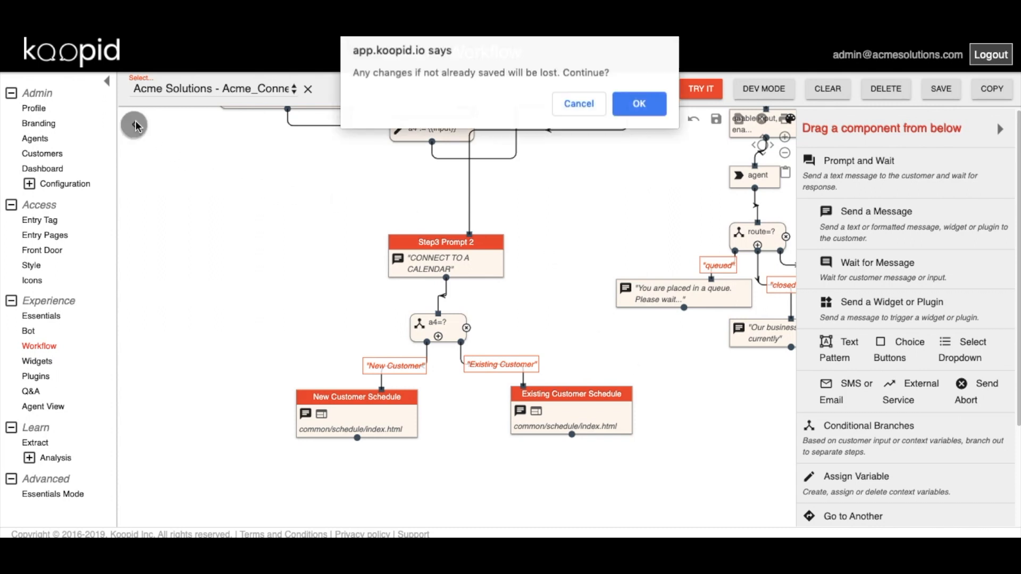
left_click(640, 105)
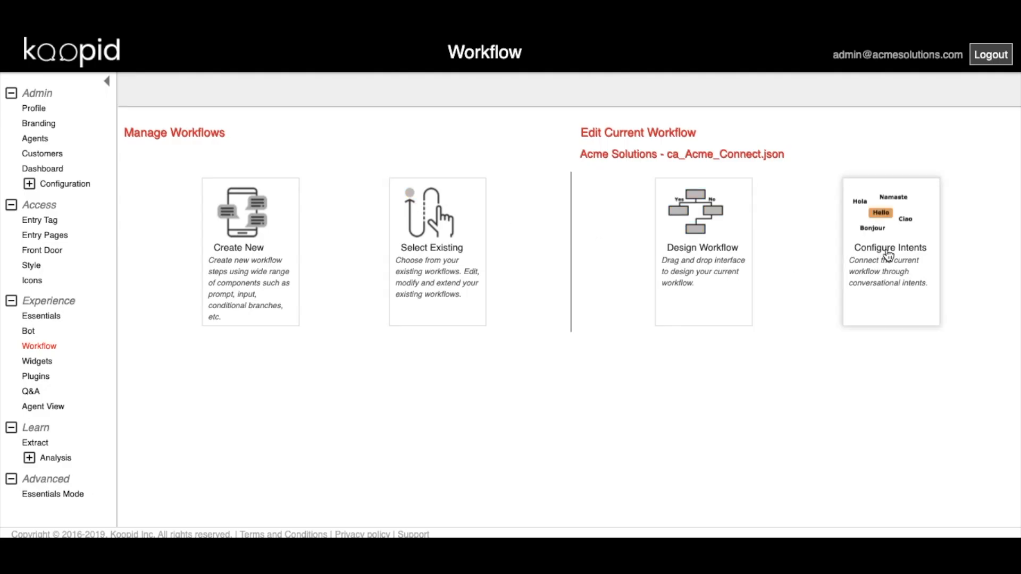
Save an Essentials bot intent 'connectschedule' with training phrase 'connect schedule'.
left_click(888, 255)
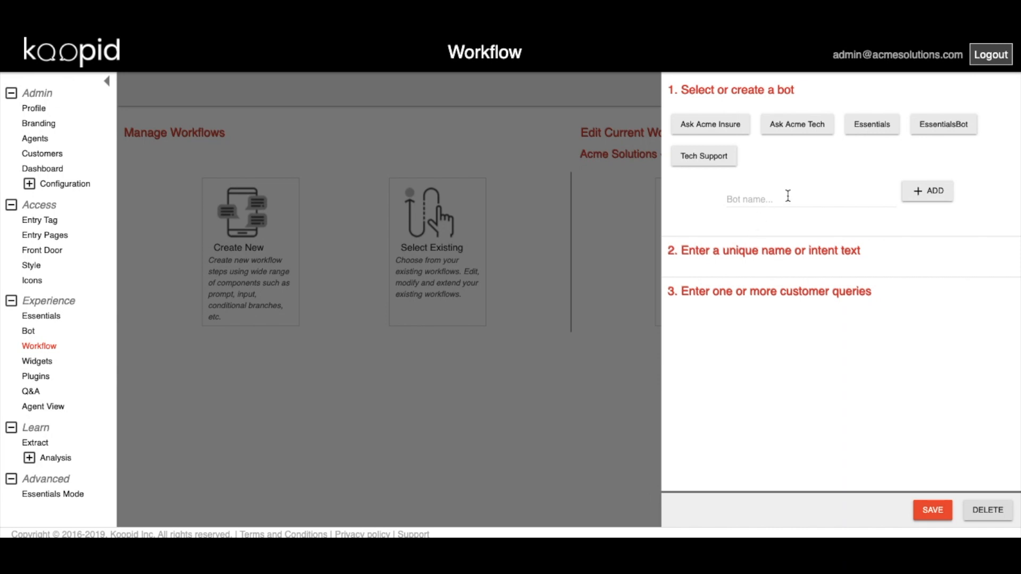
left_click(886, 130)
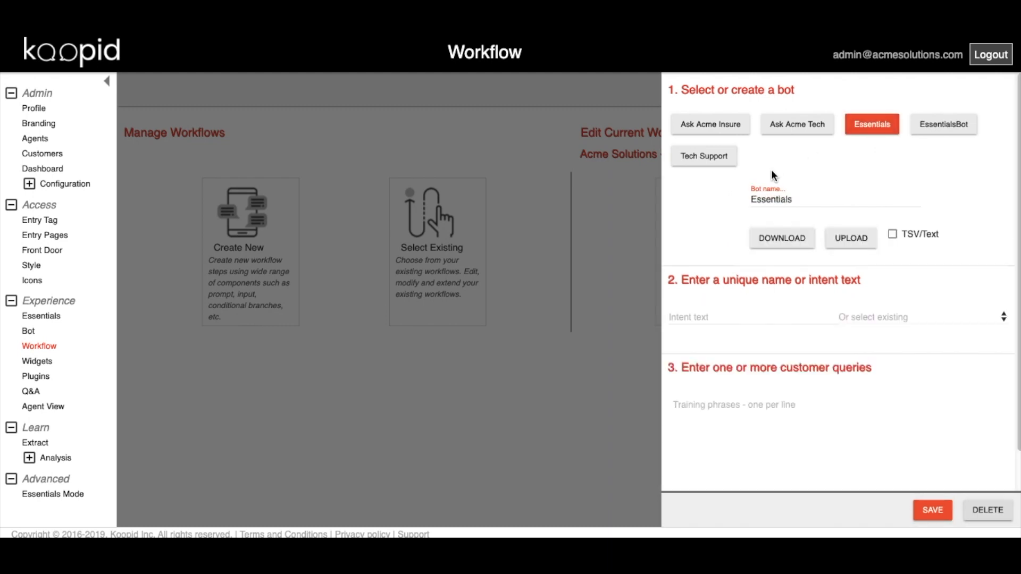
left_click(732, 319)
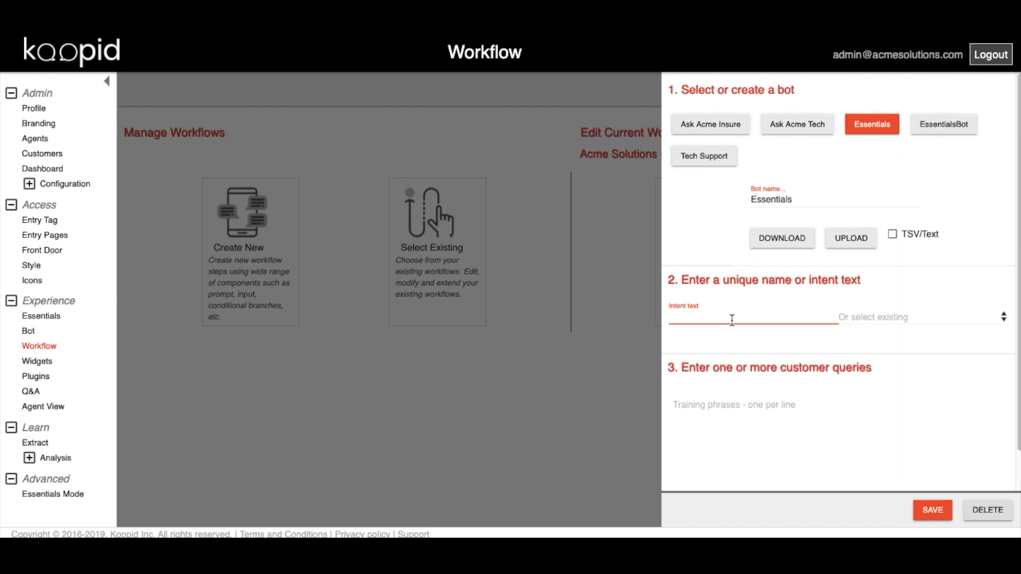
type("connectschedule")
left_click(735, 420)
type("connec")
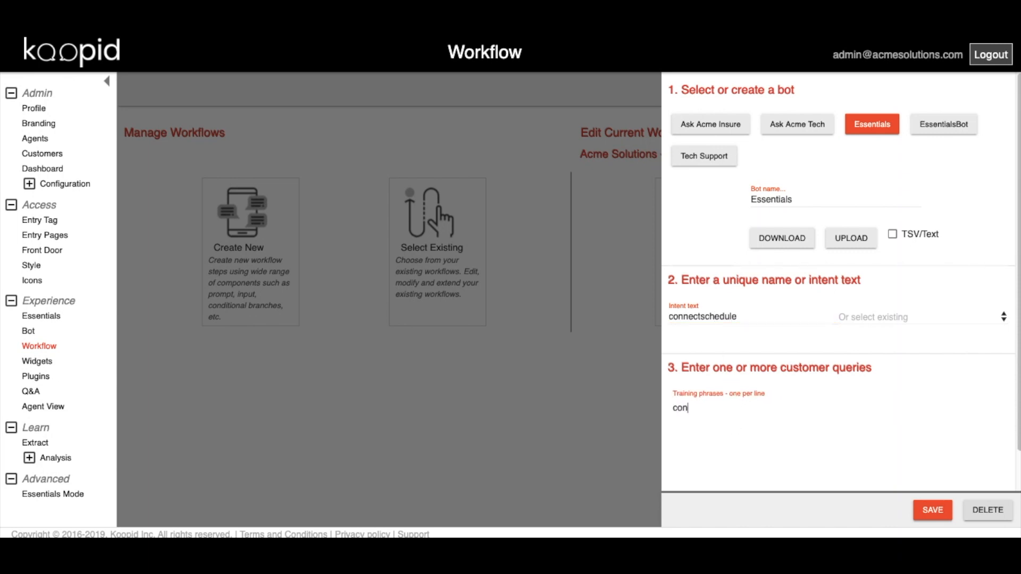
type("t schedule")
left_click(932, 510)
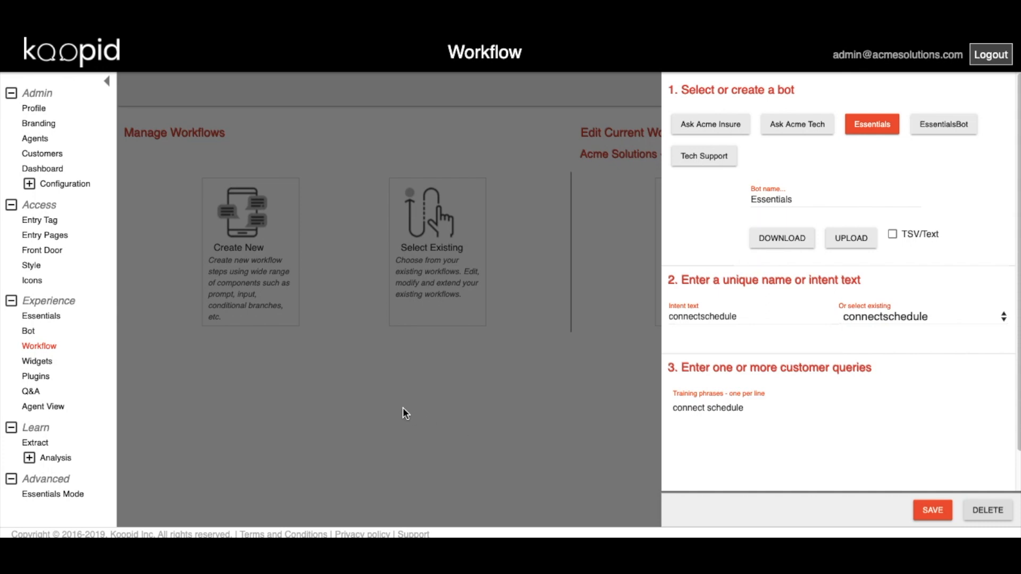
Go to the Bot list and filter it to the Essentials bot.
left_click(386, 400)
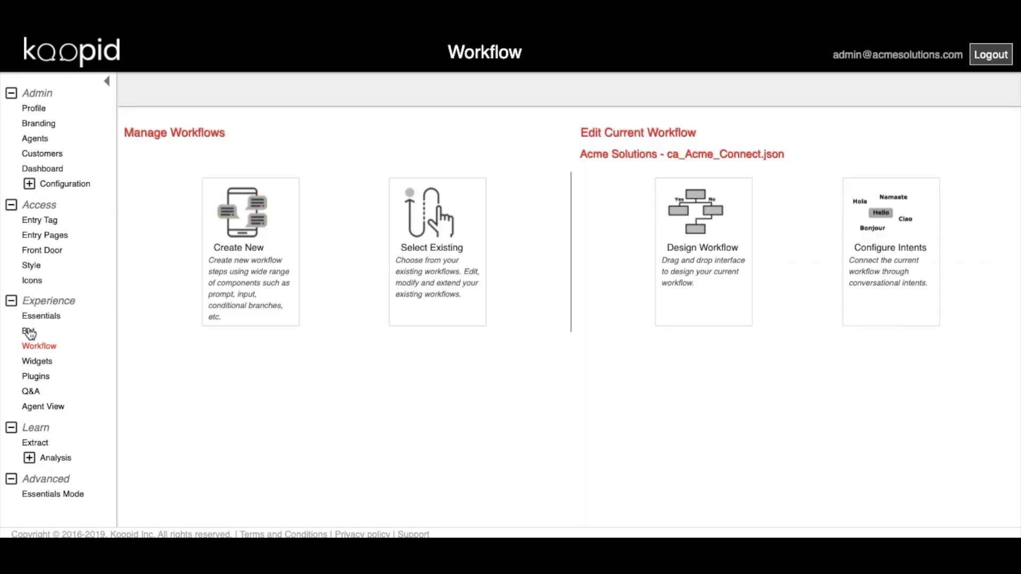
left_click(29, 332)
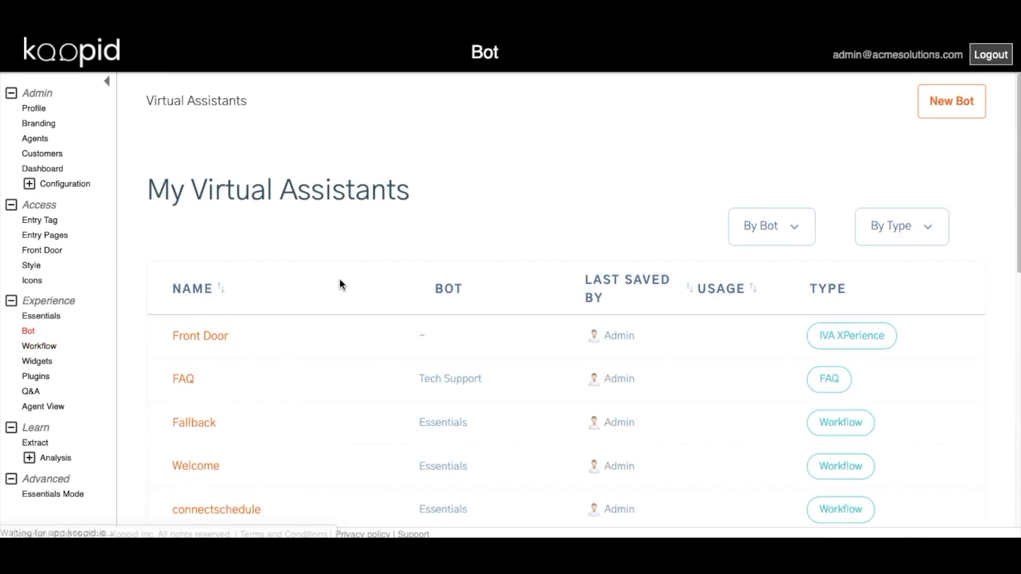
left_click(786, 232)
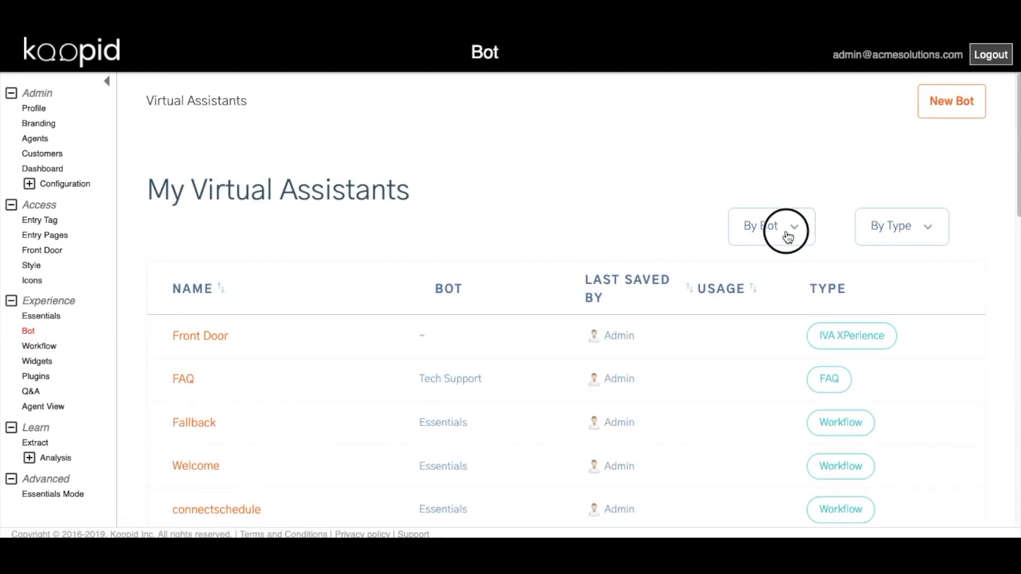
left_click(775, 352)
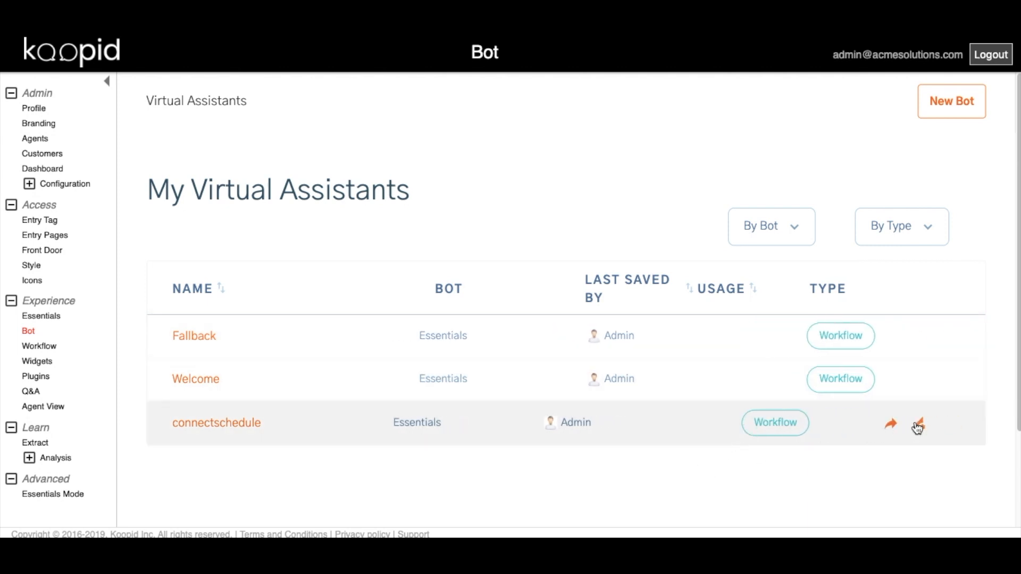
Deploy connectschedule and copy its web link for new users.
left_click(920, 425)
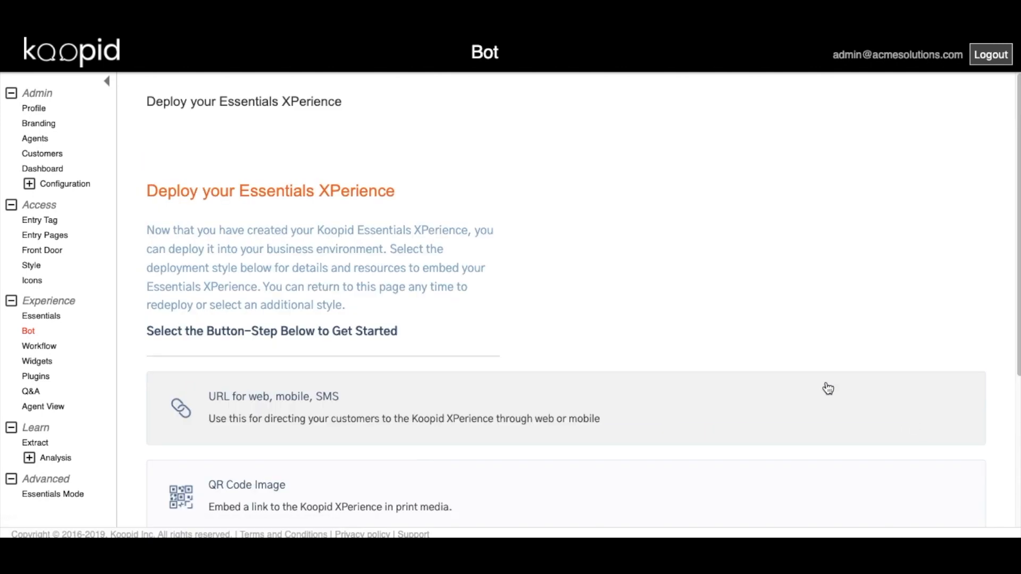
left_click(797, 404)
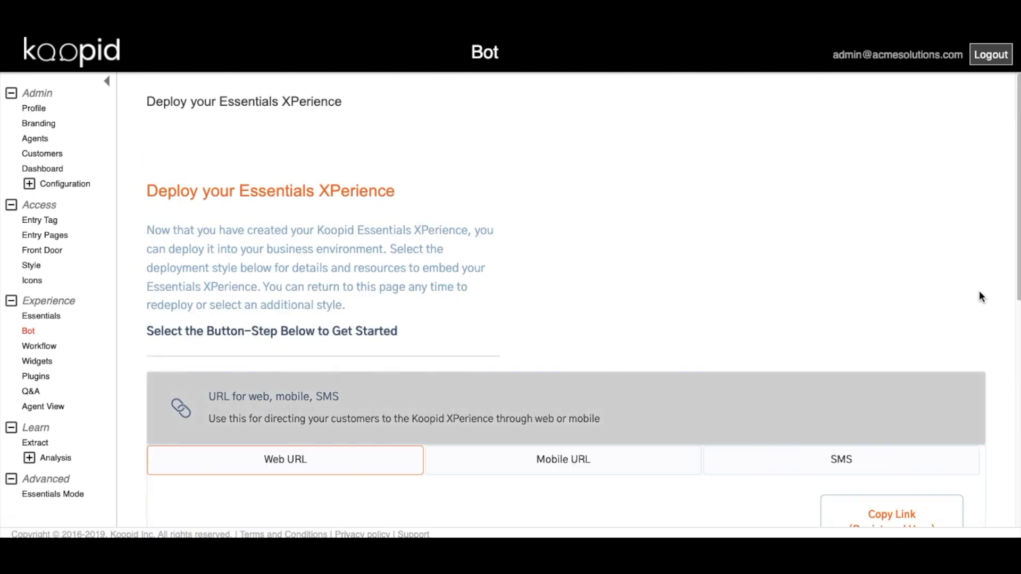
left_click_drag(1014, 282, 1013, 398)
left_click(885, 366)
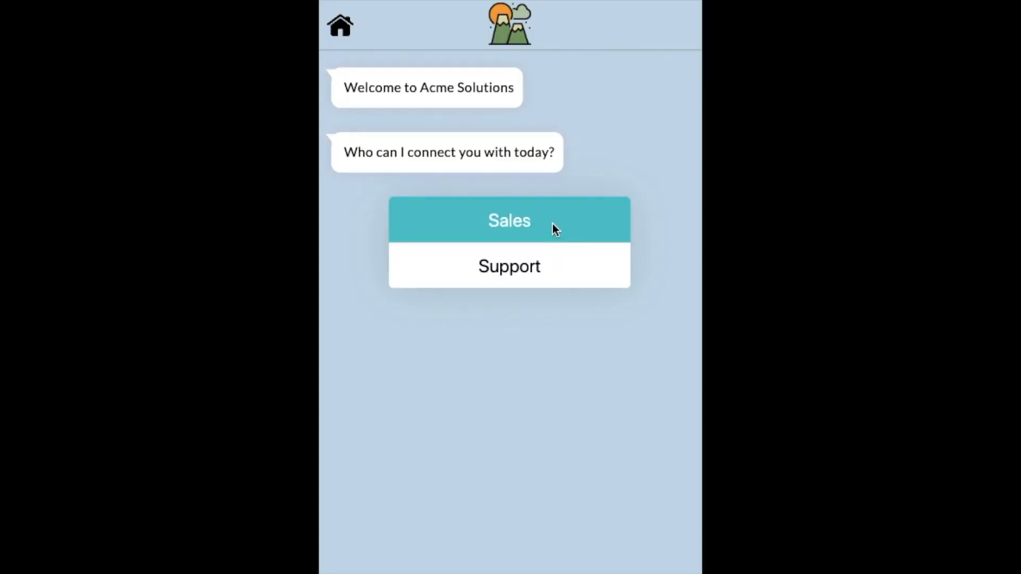
In the test chat, choose Sales and Existing Customer, then enter the contact's name, e-mail and phone.
left_click(552, 223)
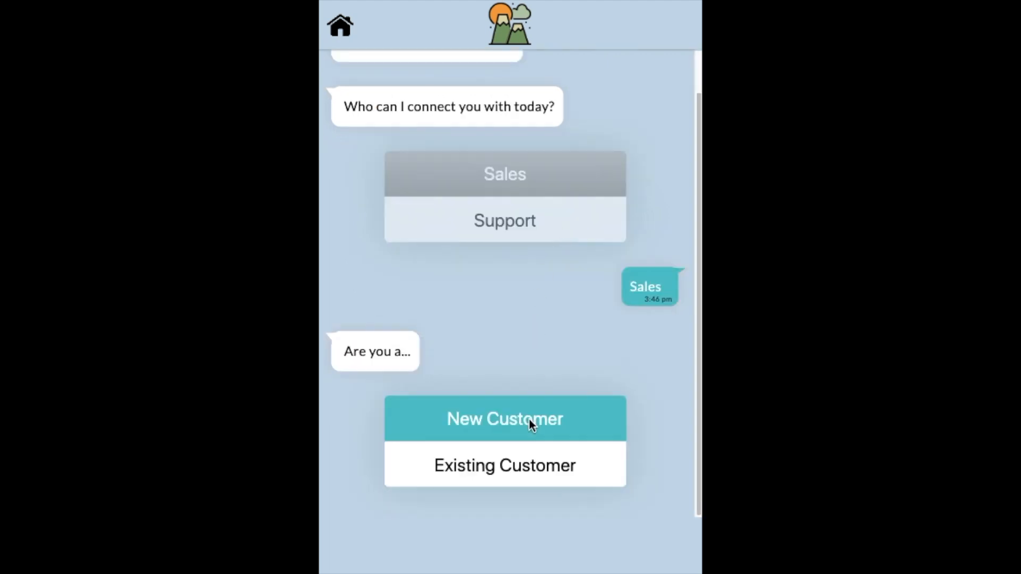
left_click(538, 463)
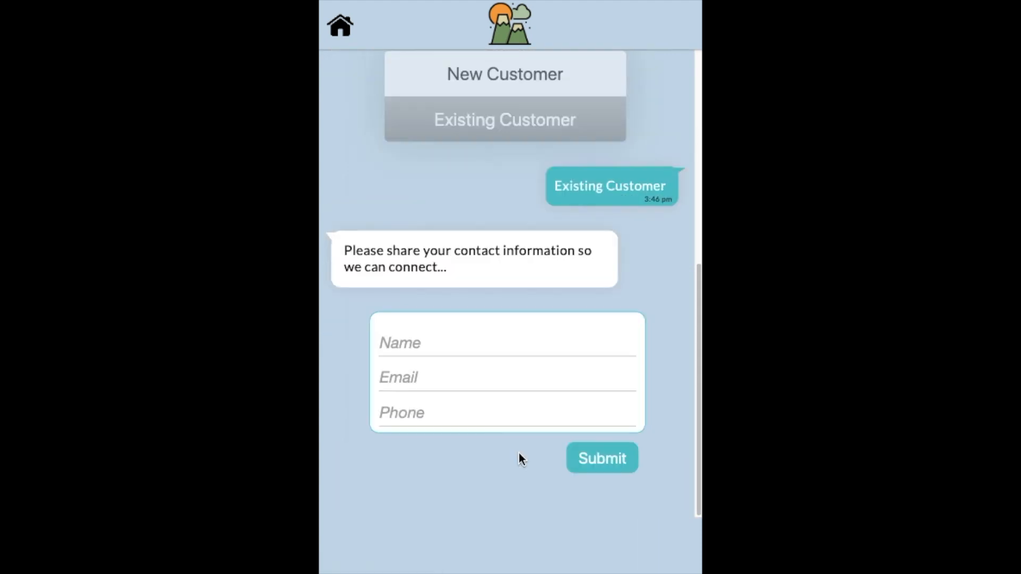
left_click(465, 347)
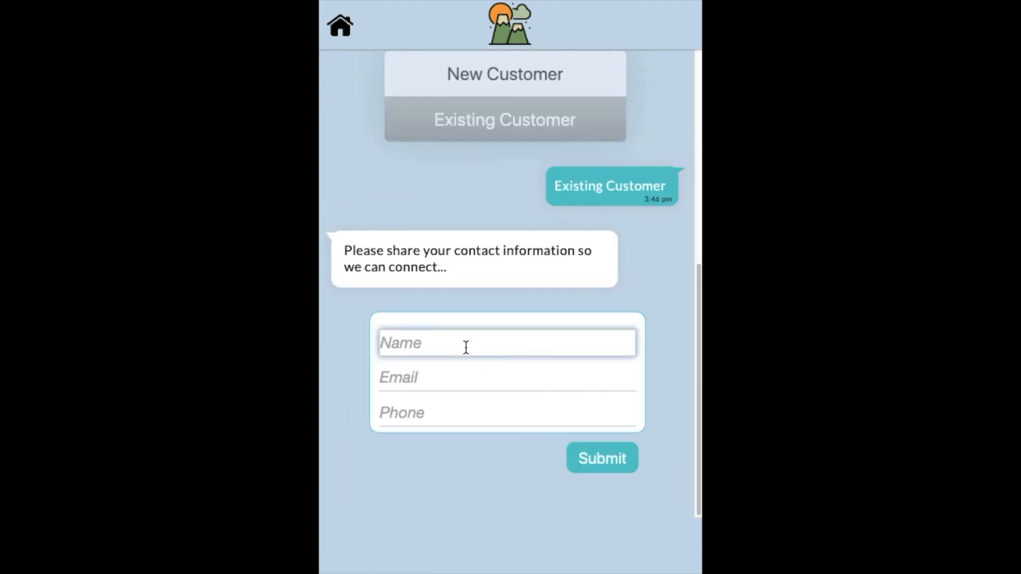
type("dave")
key("Tab")
key("Tab")
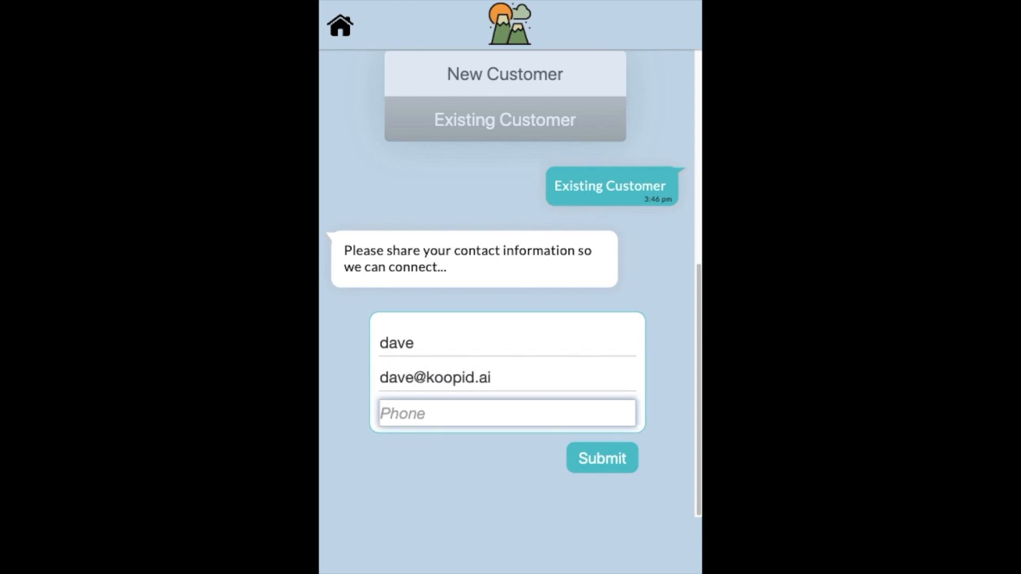
type("5551212")
Submit the contact form and book the Acme Sales Meeting for 20 November 2019, 8:00 am.
left_click(608, 465)
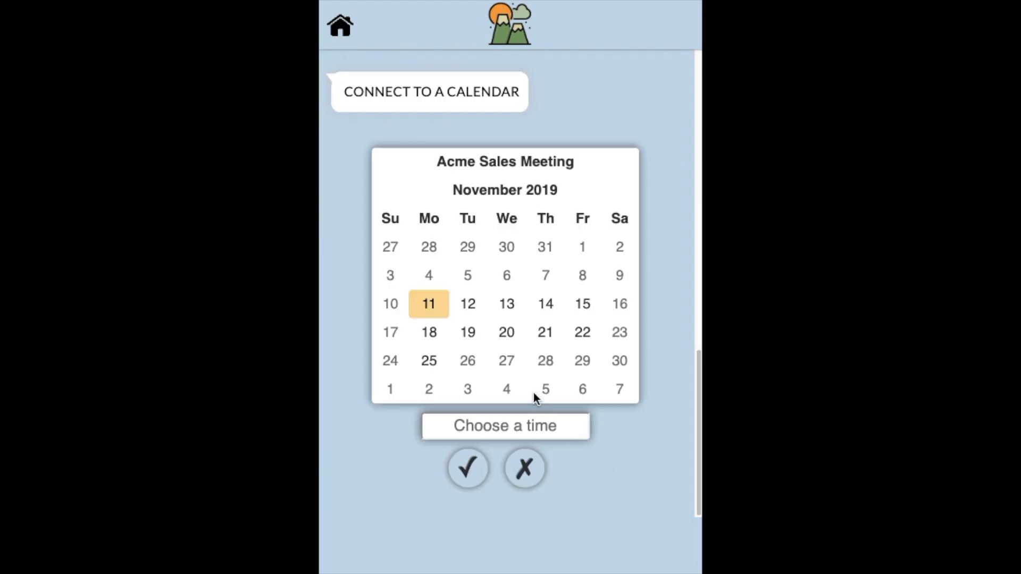
left_click(508, 332)
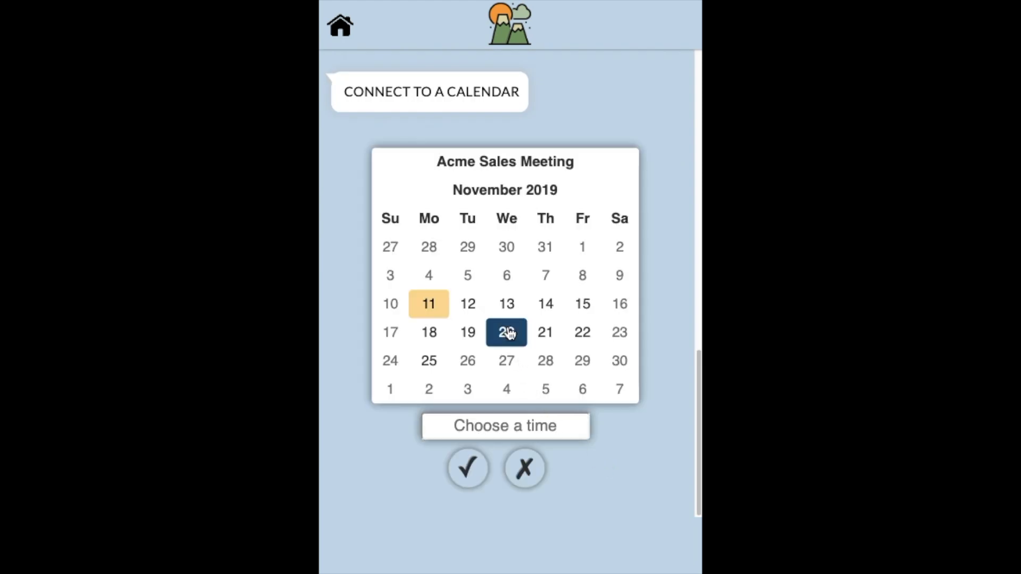
left_click(511, 422)
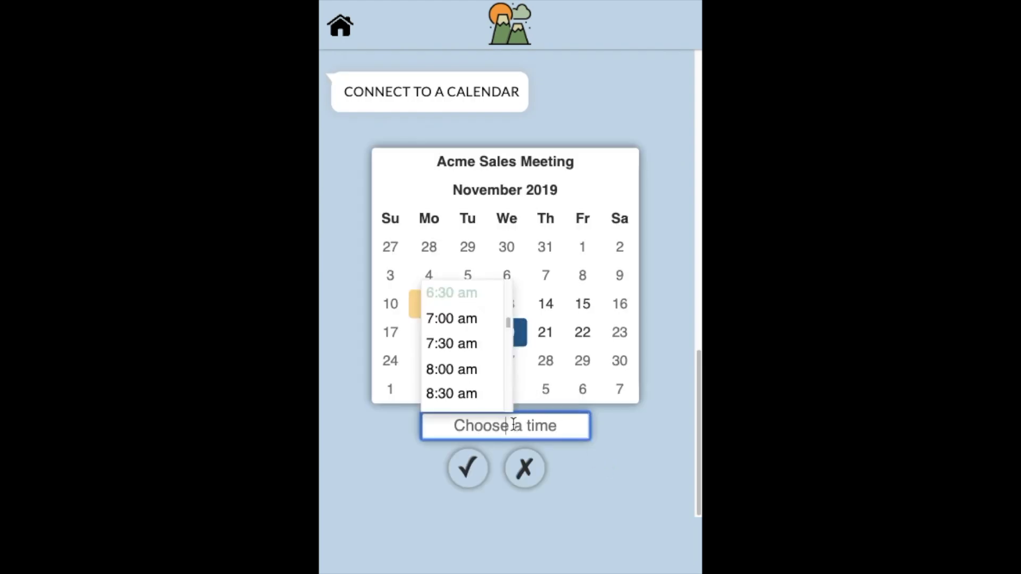
left_click(470, 374)
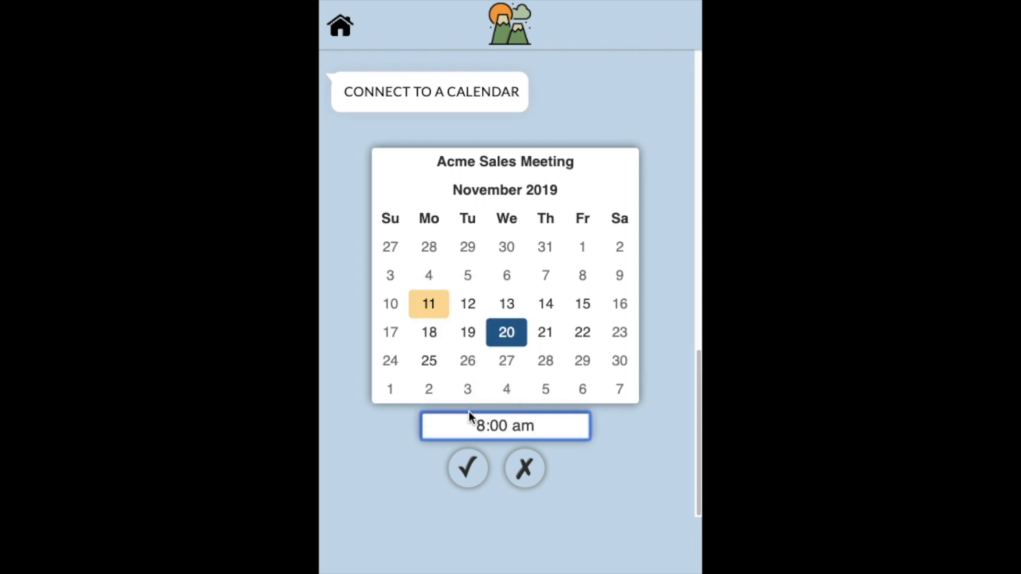
left_click(470, 470)
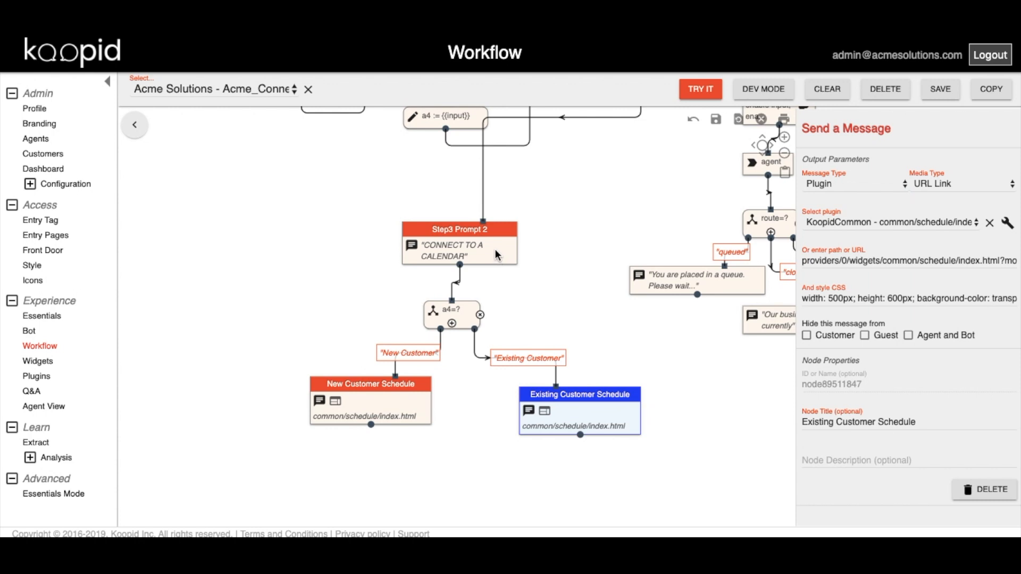
Rewire Step3 Prompt 2's incoming link to the a4=? node and delete Step3 Prompt 2.
left_click(495, 255)
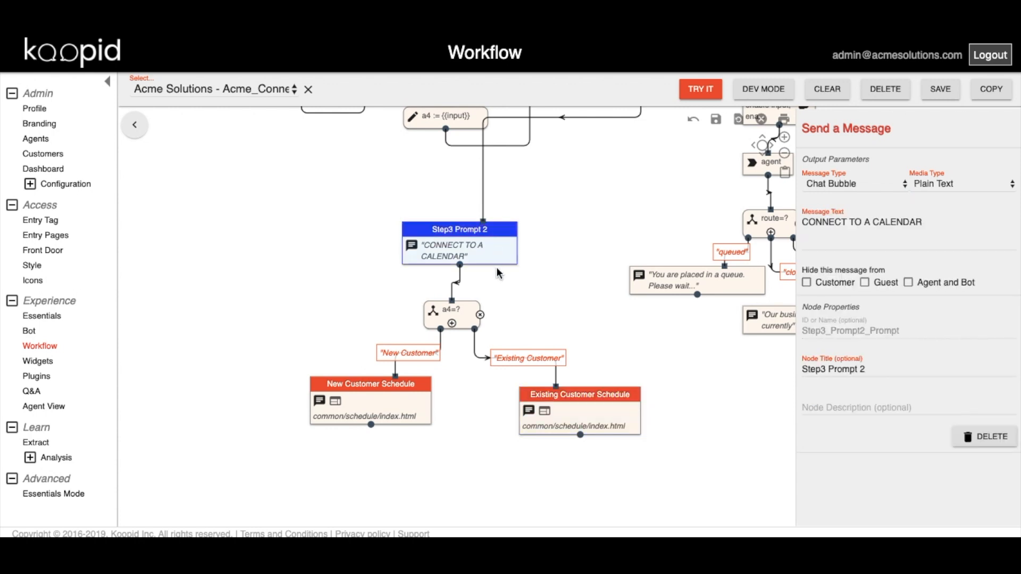
left_click(482, 224)
left_click_drag(483, 223, 467, 308)
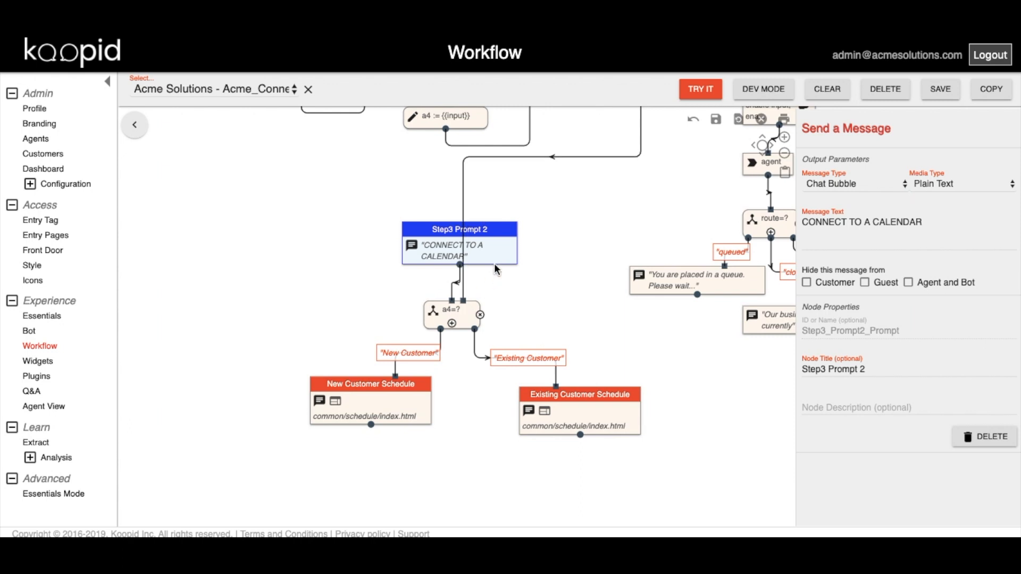
left_click_drag(451, 301, 444, 292)
left_click(979, 438)
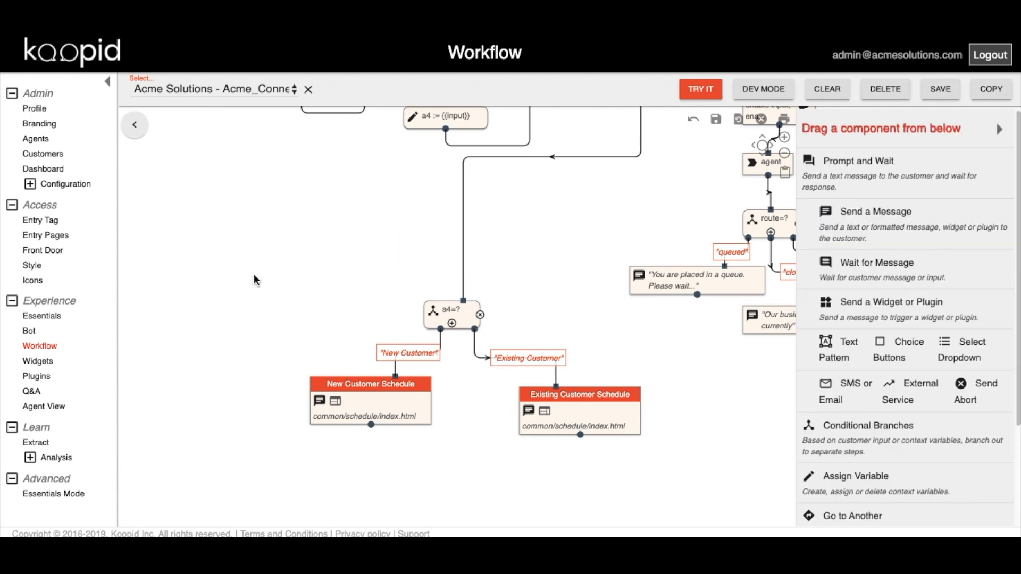
Move the a4=? branch and schedule nodes up-left, then save as Acme_Connect_Schedule.json.
left_click_drag(254, 273, 652, 479)
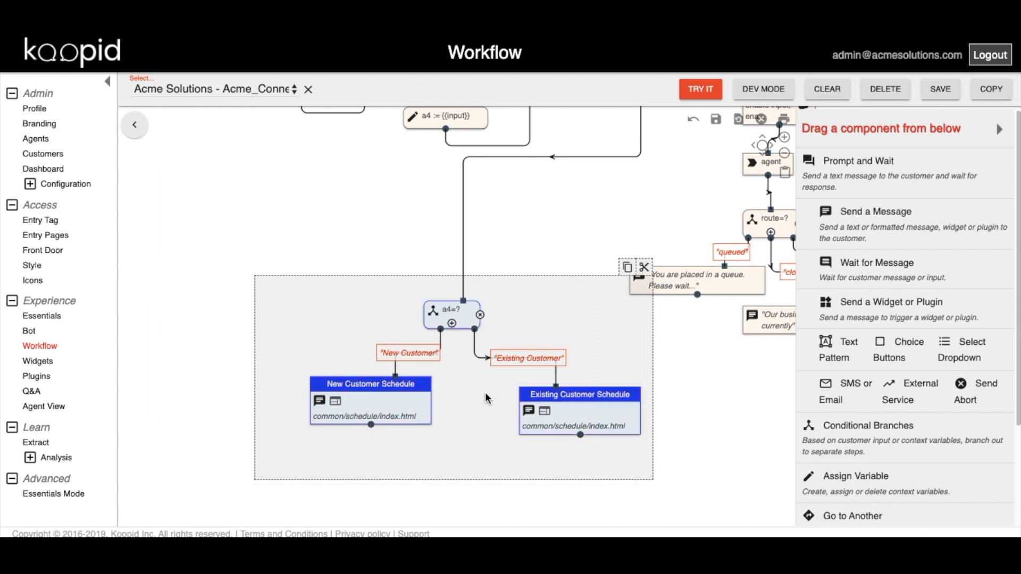
left_click_drag(485, 396, 434, 330)
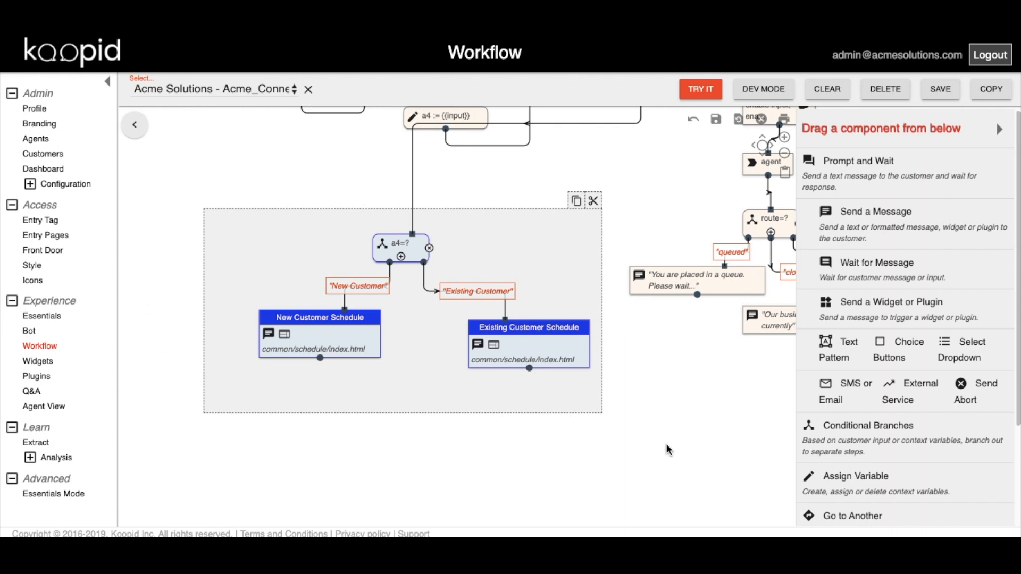
left_click(668, 450)
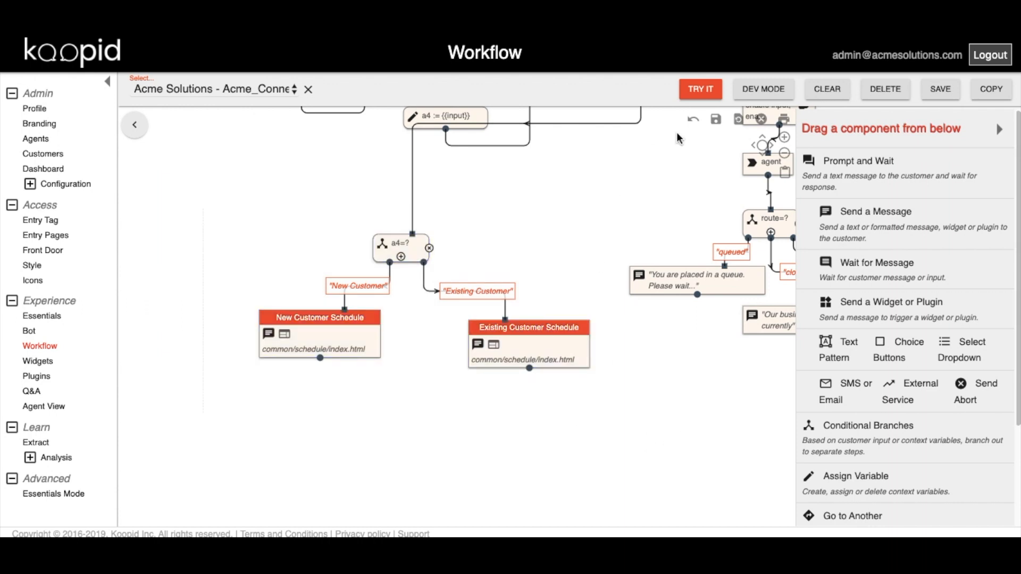
left_click(932, 98)
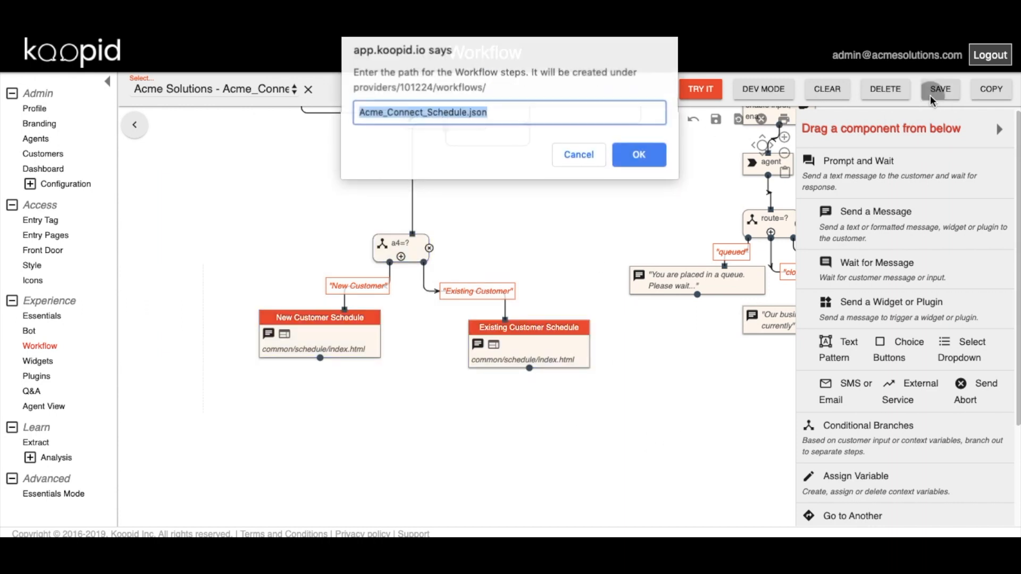
left_click(646, 159)
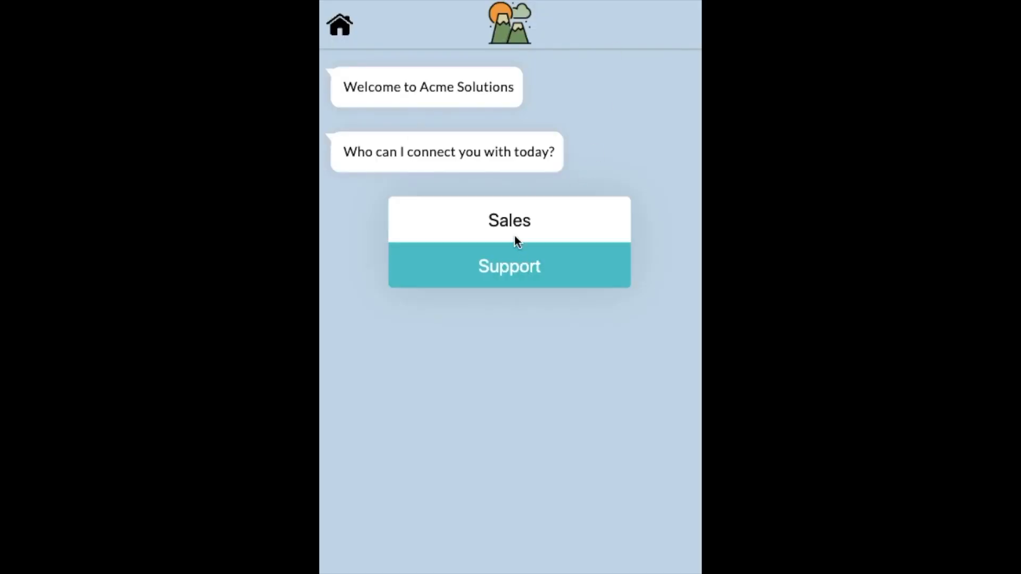
Choose Sales and Existing Customer, then enter the contact's name, e-mail and phone, fixing an e-mail typo.
left_click(514, 221)
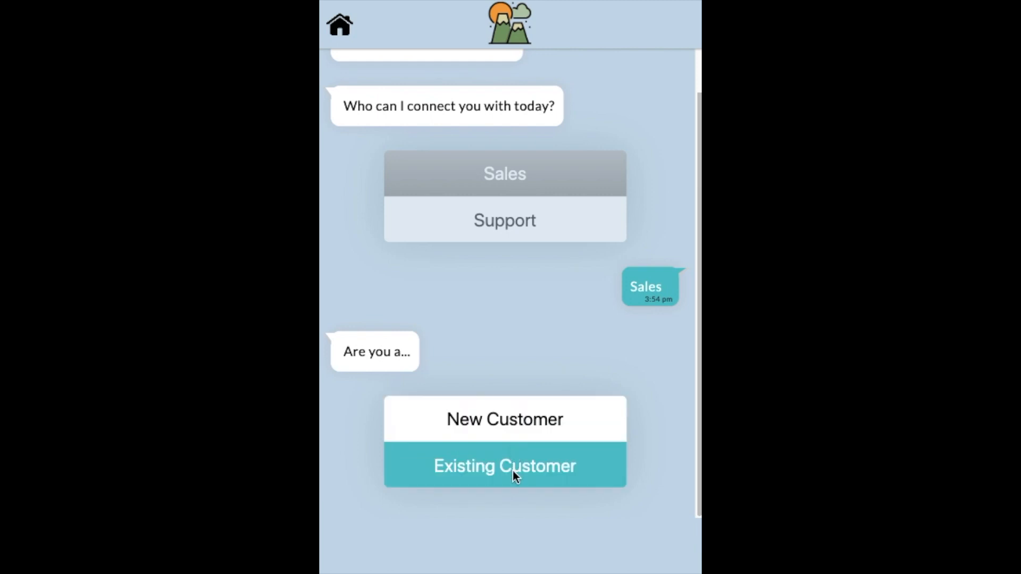
left_click(514, 468)
left_click(471, 343)
type("dave")
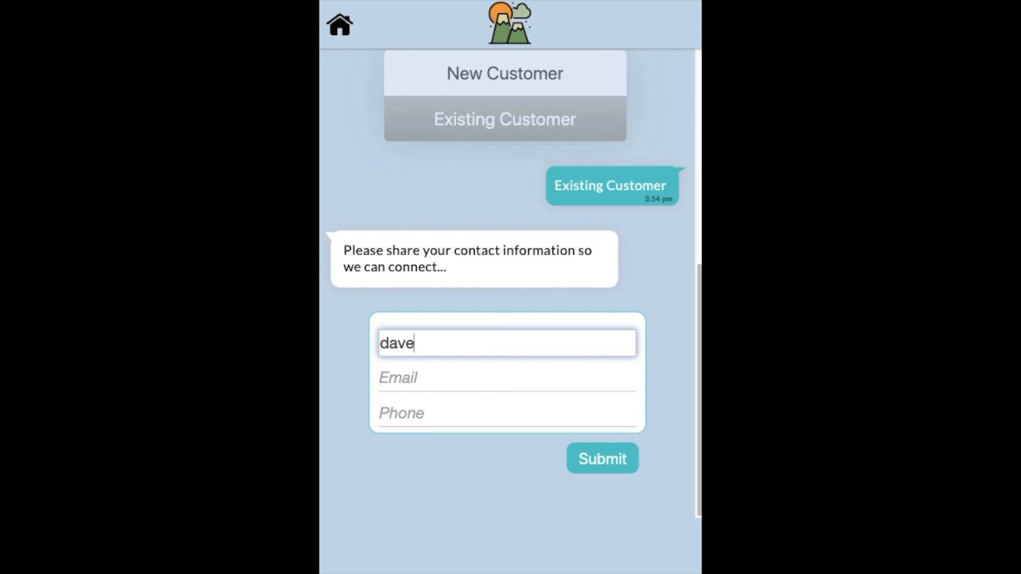
key("Tab")
key("Tab")
type("5551212")
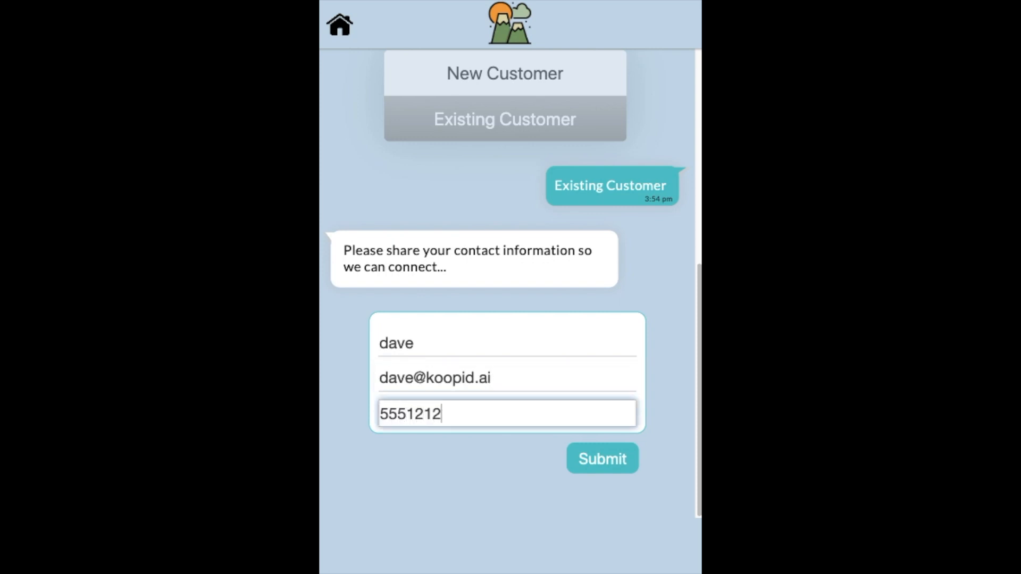
Submit the contact form and schedule the meeting for 18 November 2019, 8:00 am.
left_click(608, 458)
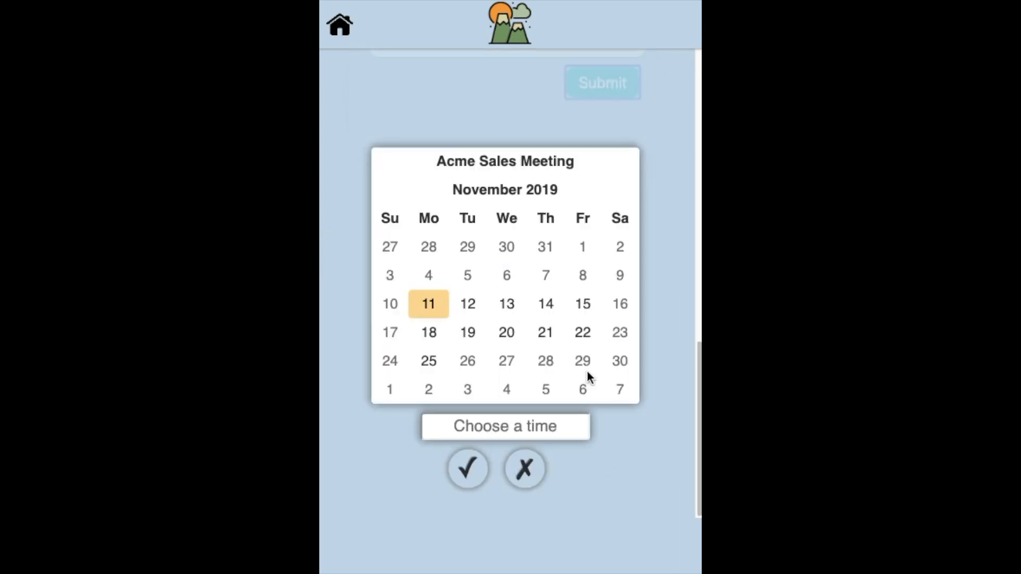
left_click(427, 335)
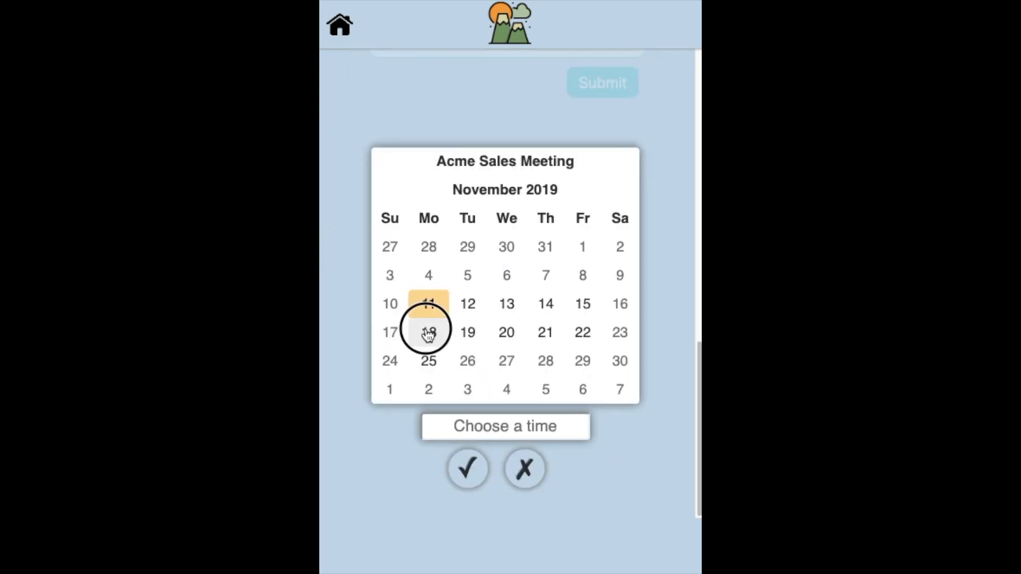
left_click(530, 425)
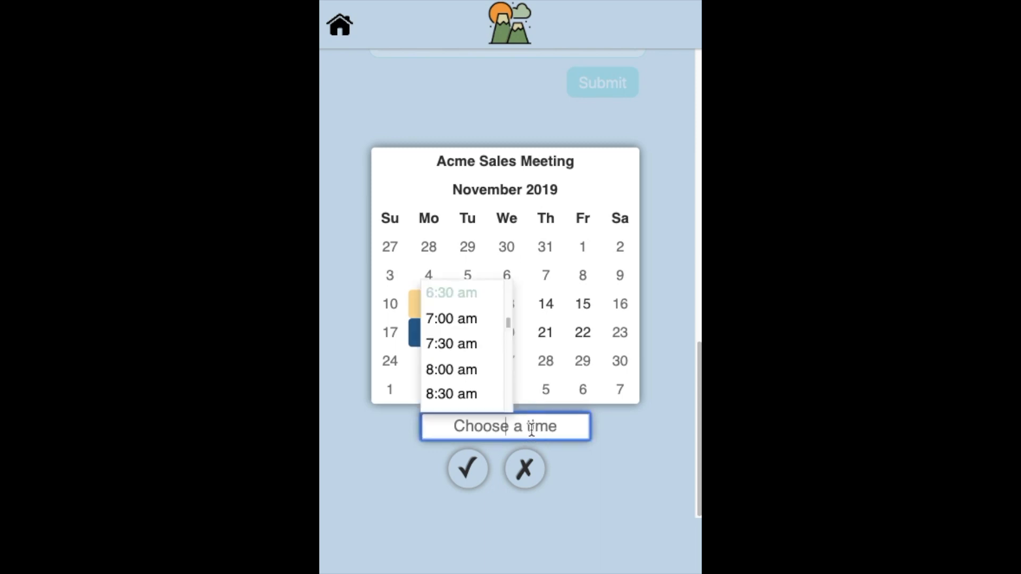
left_click(476, 372)
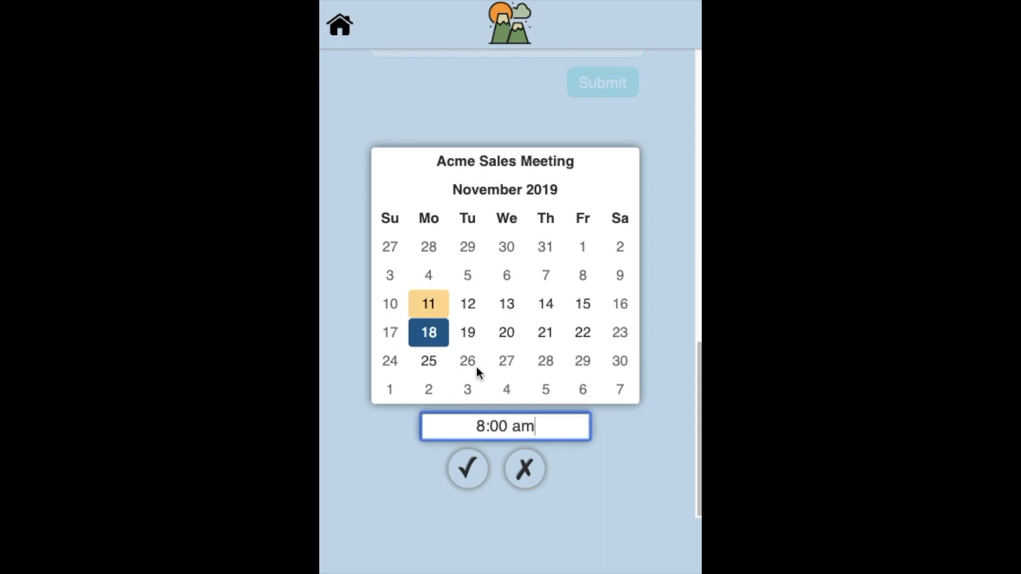
left_click(468, 475)
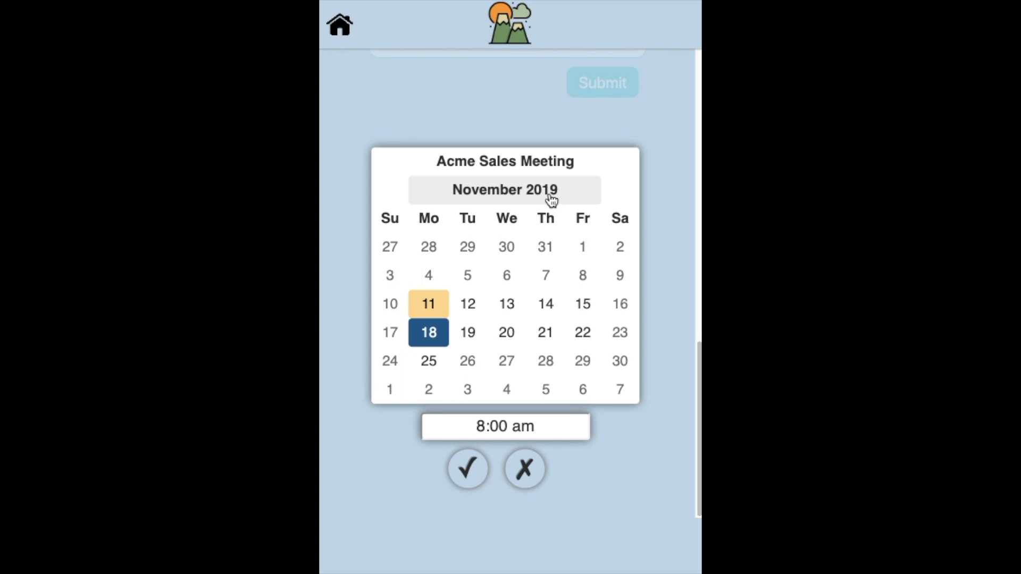